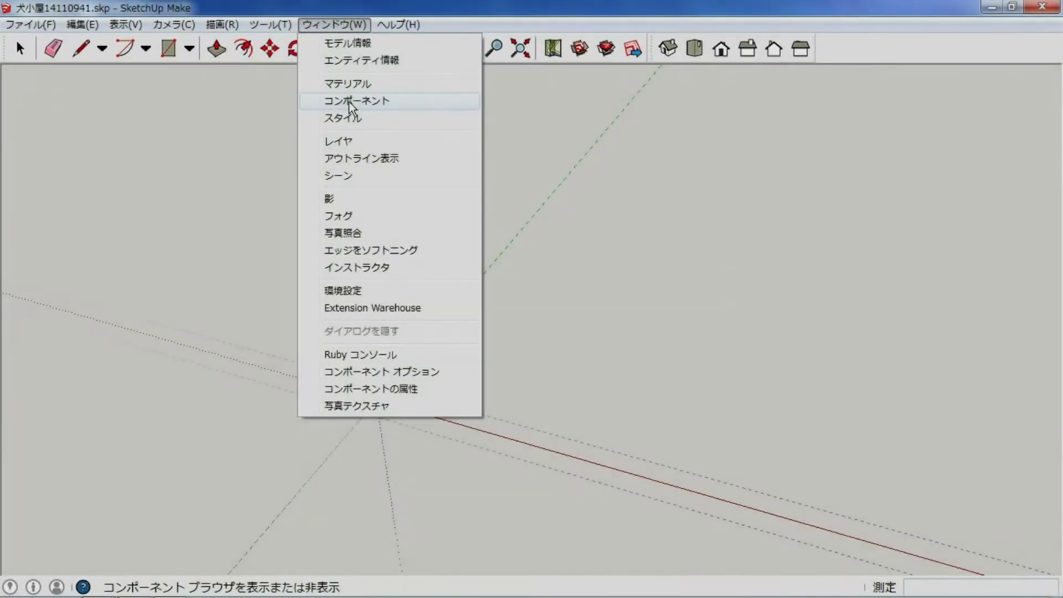
Show the Components library, scrolled down to the 台 and 基礎 parts
click(349, 102)
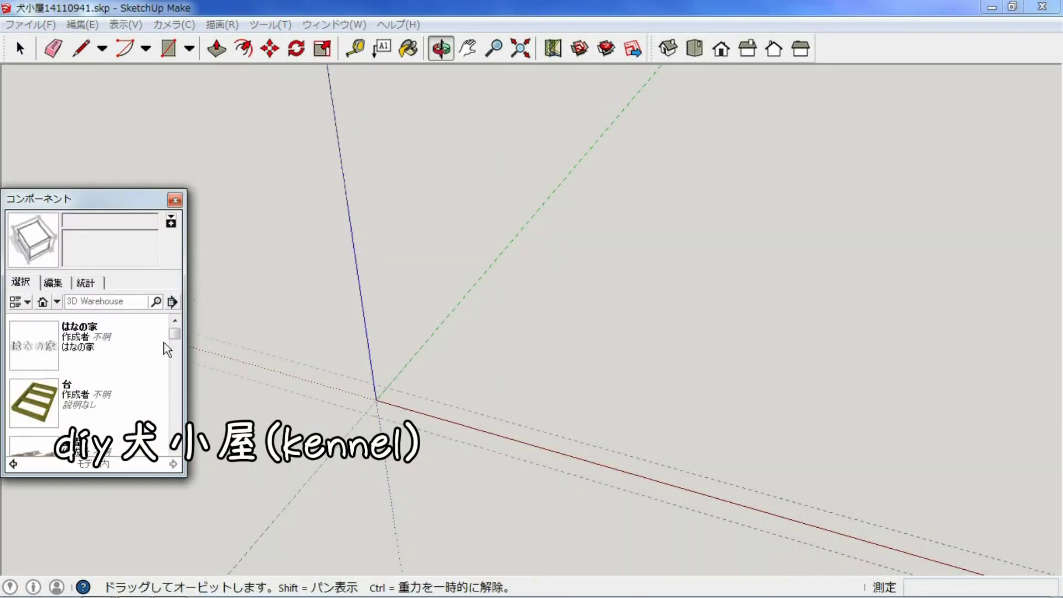
drag(174, 336, 175, 344)
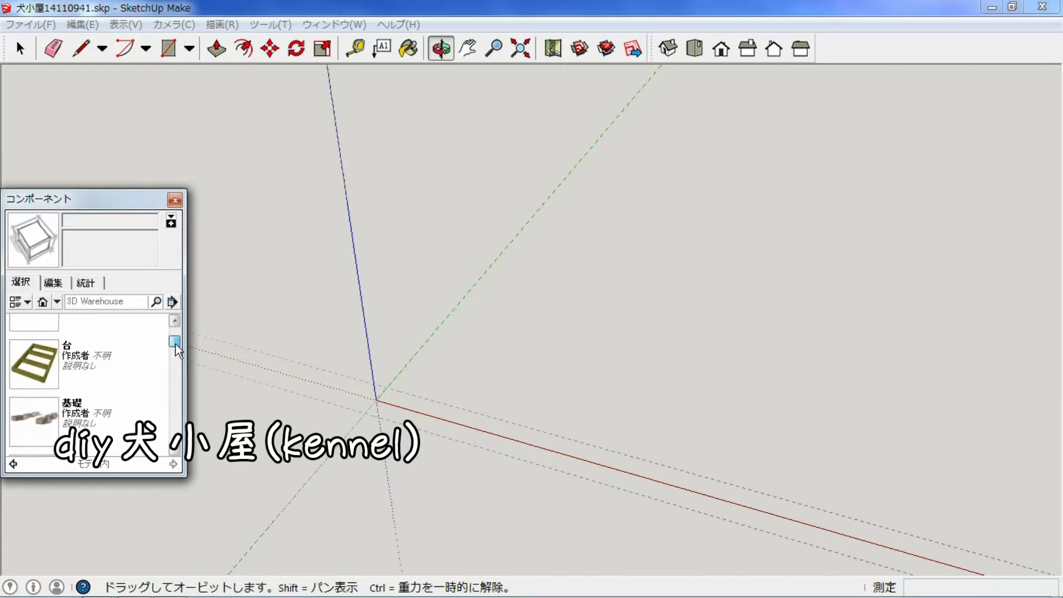
Place the 基礎 foundation blocks at the axis origin and zoom to fit the model
click(36, 419)
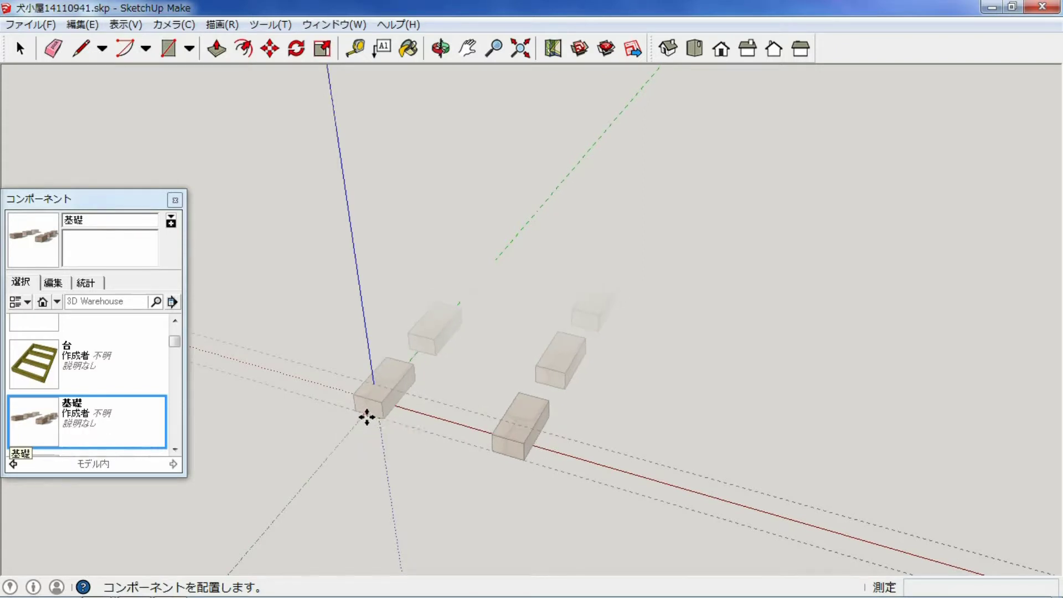
click(367, 417)
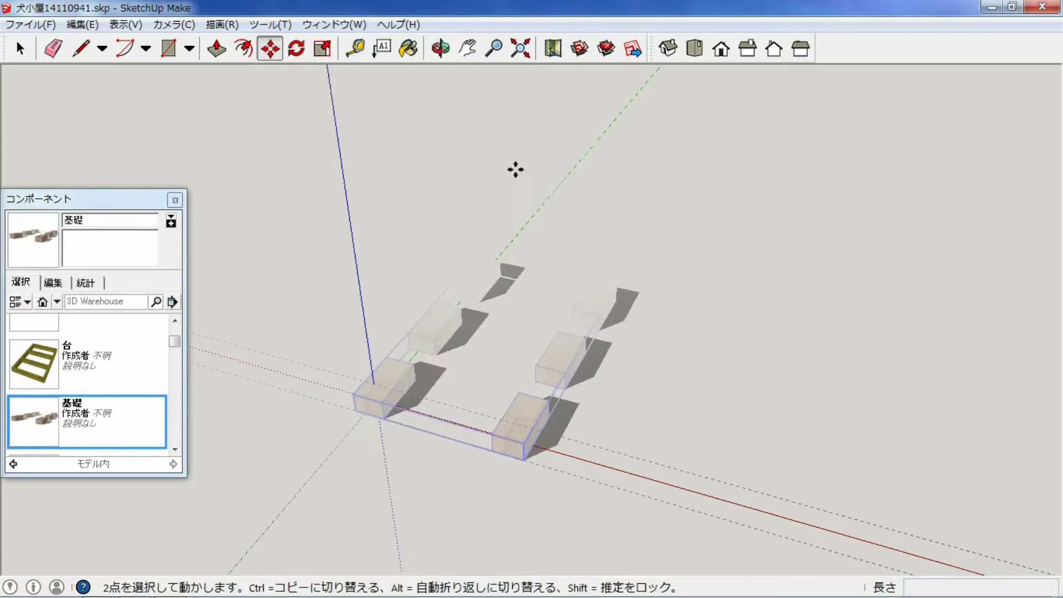
click(523, 51)
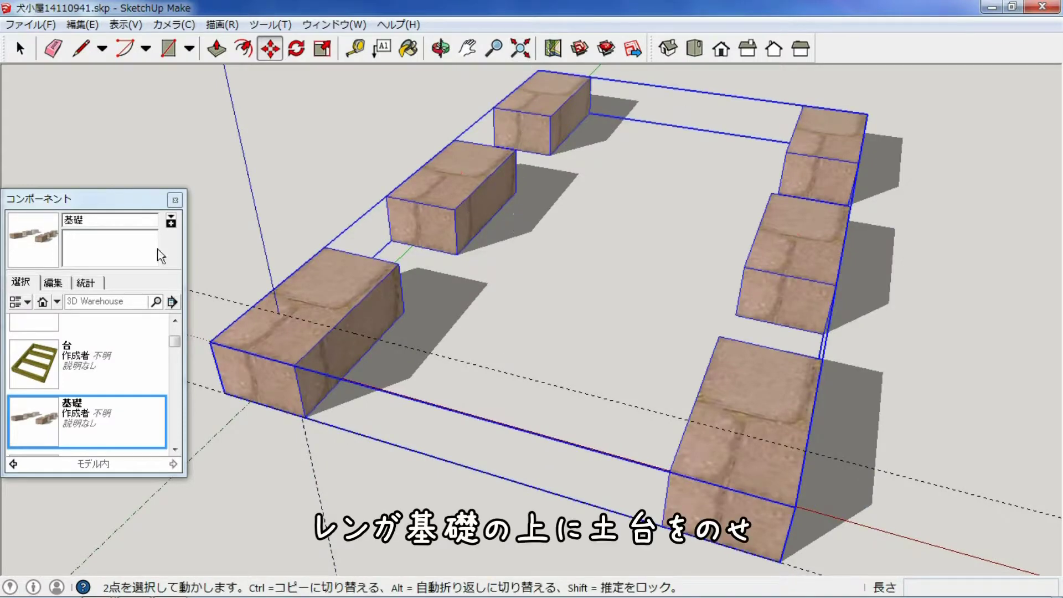
click(46, 359)
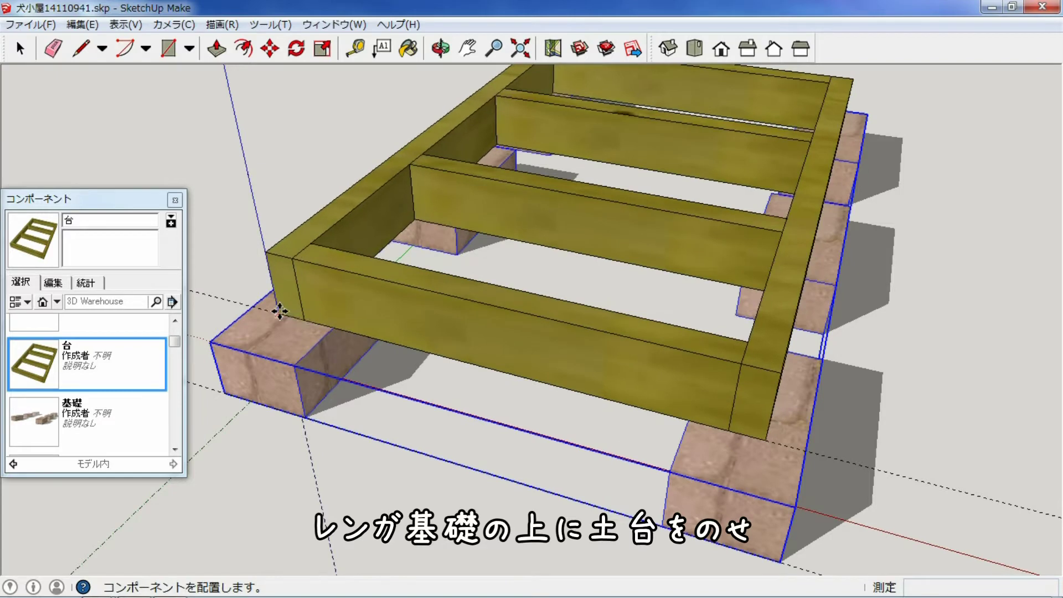
Set the 台 base frame on the bricks' corner and scroll the list to 床
click(279, 311)
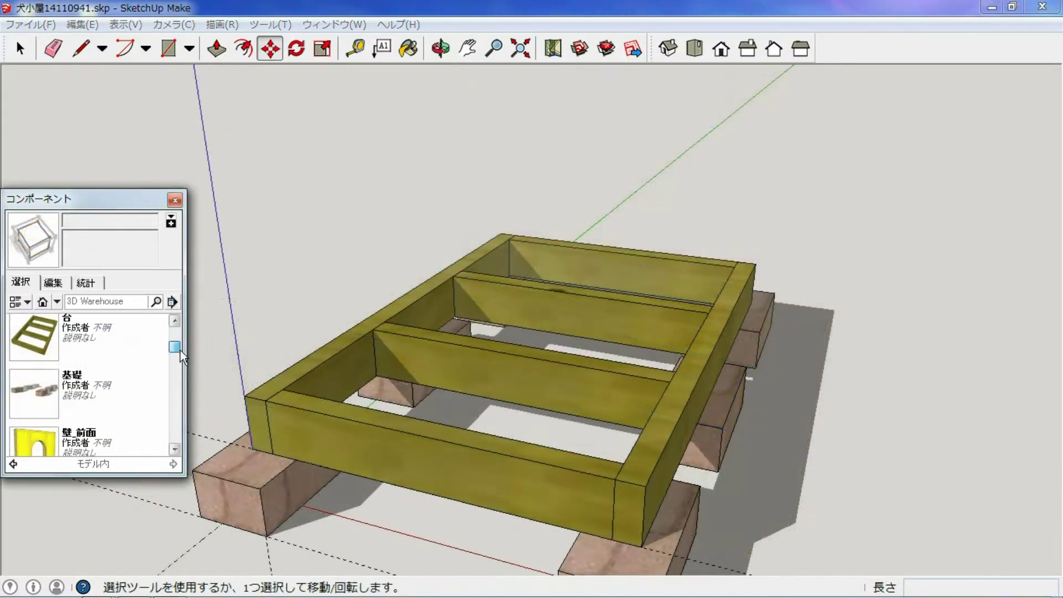
drag(181, 351, 181, 448)
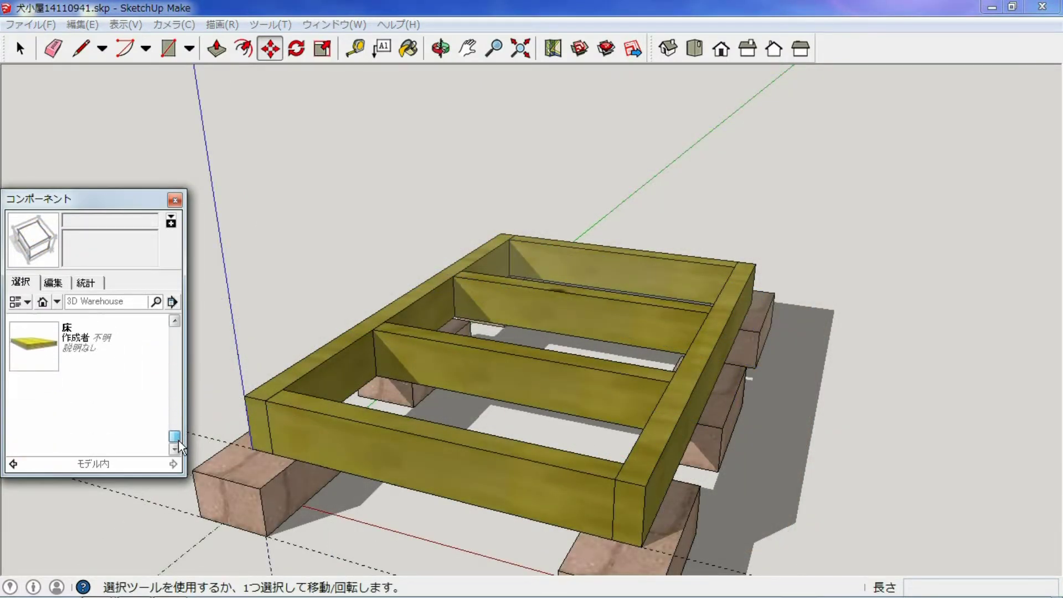
Orbit around the base frame and drop the 床 floor panel onto it
click(40, 353)
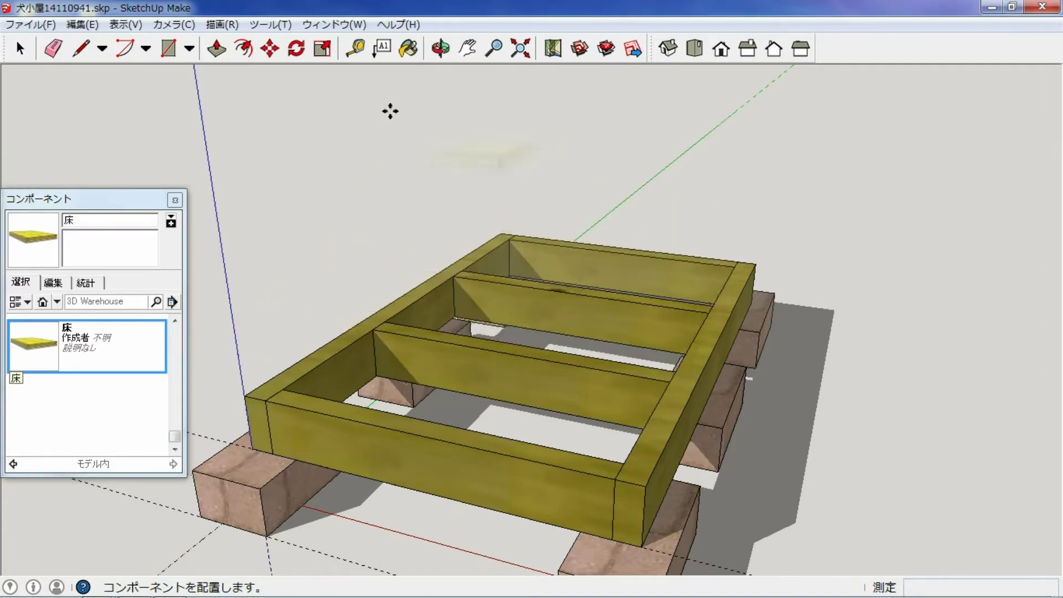
click(440, 50)
drag(355, 215, 406, 222)
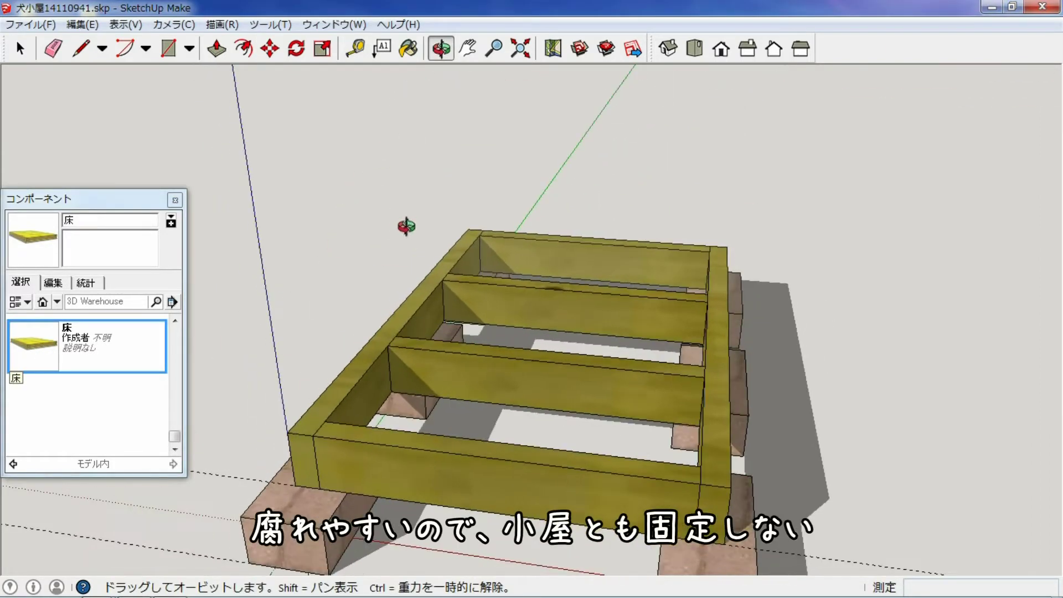
drag(300, 354, 300, 355)
key(Escape)
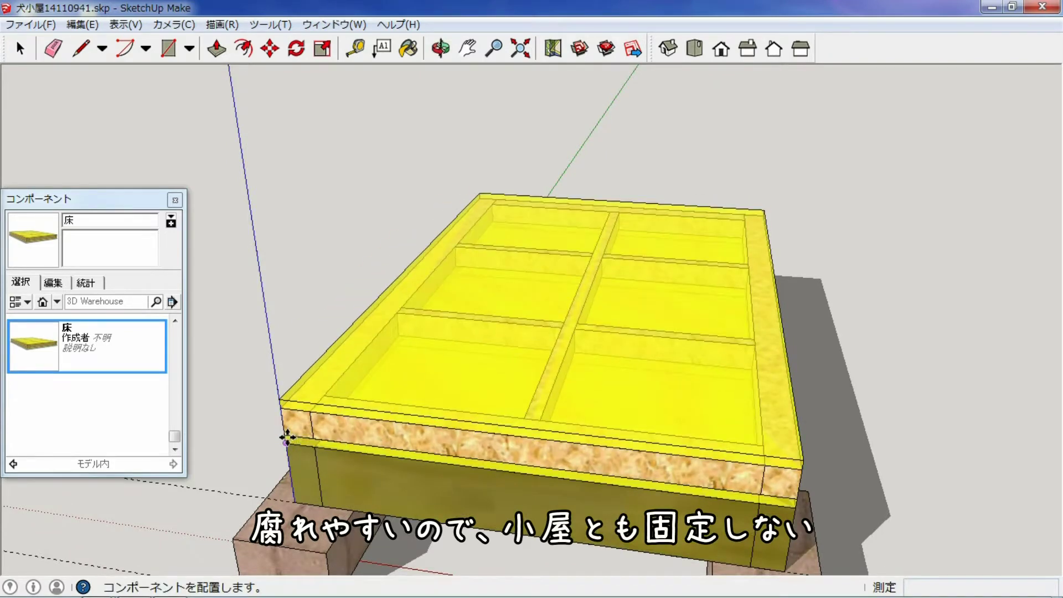
click(287, 437)
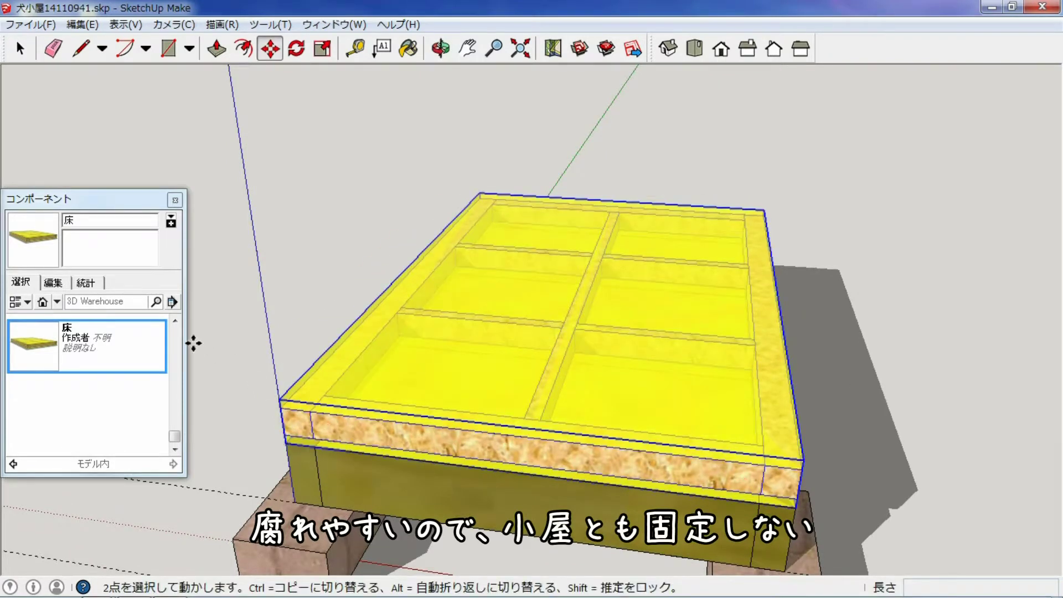
Scroll the component list and pick the 壁_裏面 back wall panel
click(175, 438)
drag(175, 437, 180, 383)
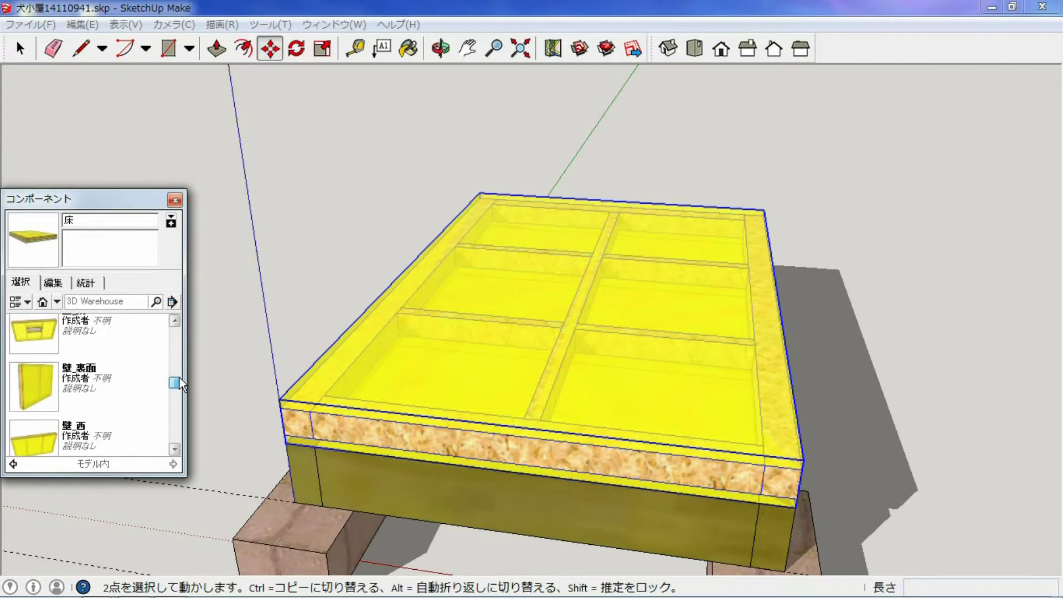
click(45, 377)
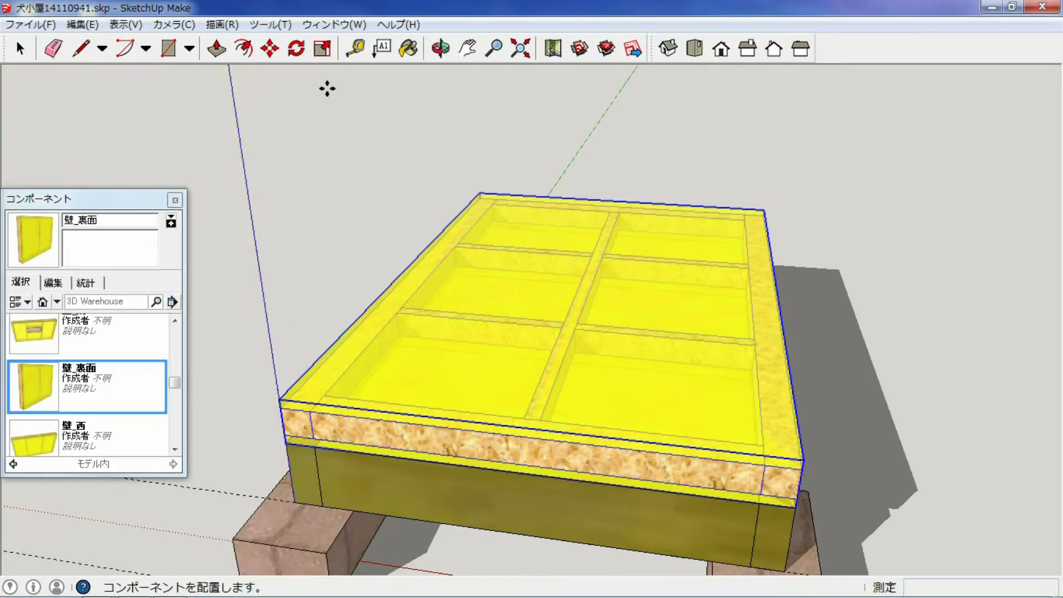
Orbit to a low side view and stand the 壁_裏面 wall on the floor's rear edge
click(440, 48)
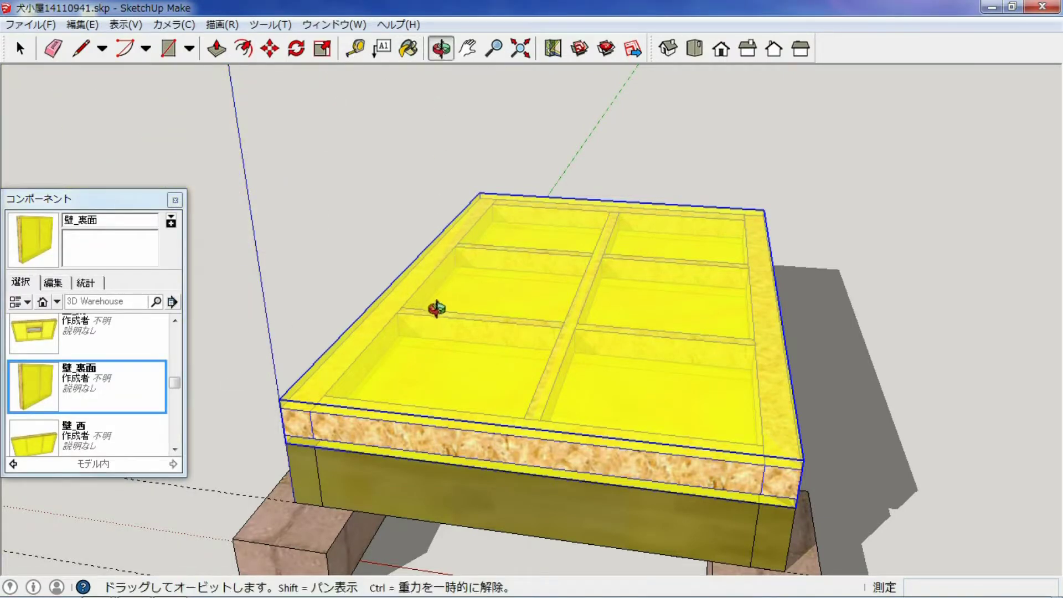
mouse_move(694, 396)
mouse_down()
mouse_move(652, 334)
mouse_move(439, 348)
mouse_up()
mouse_move(676, 339)
mouse_down()
mouse_move(506, 380)
mouse_move(420, 327)
mouse_move(374, 329)
mouse_up()
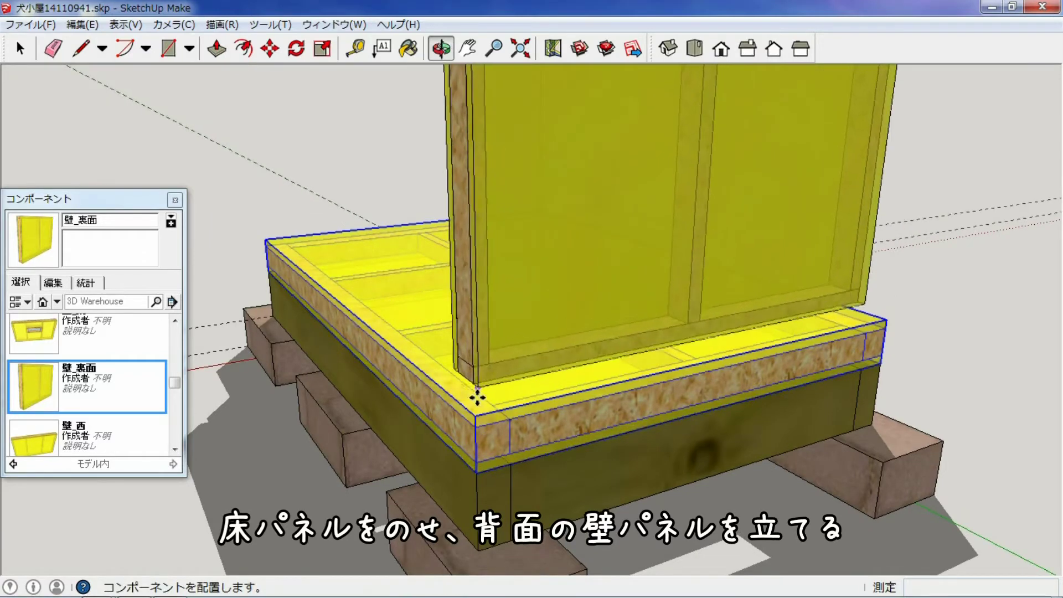
click(475, 414)
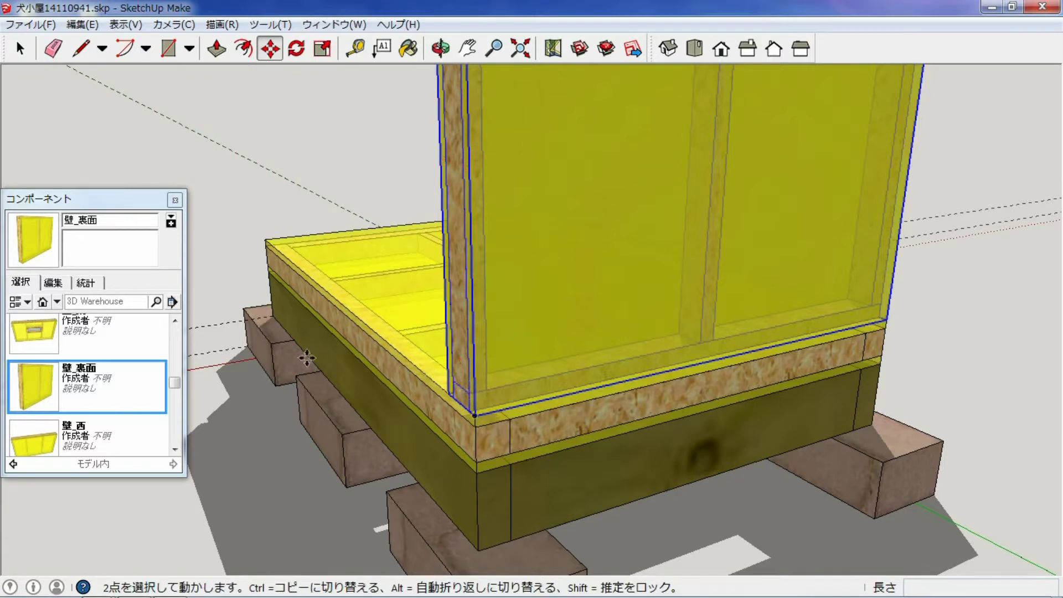
drag(180, 384, 179, 396)
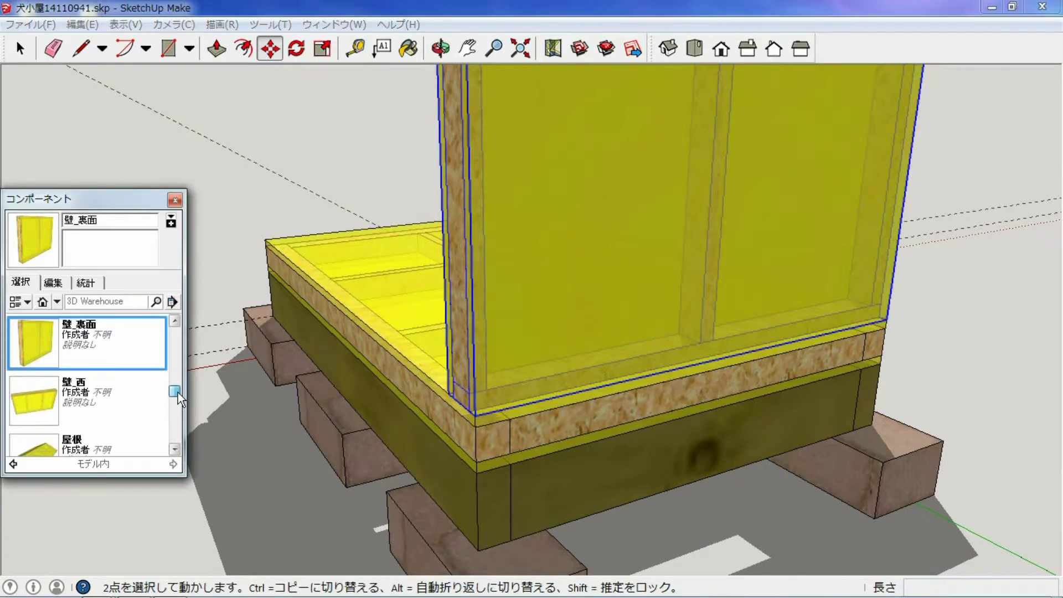
click(36, 400)
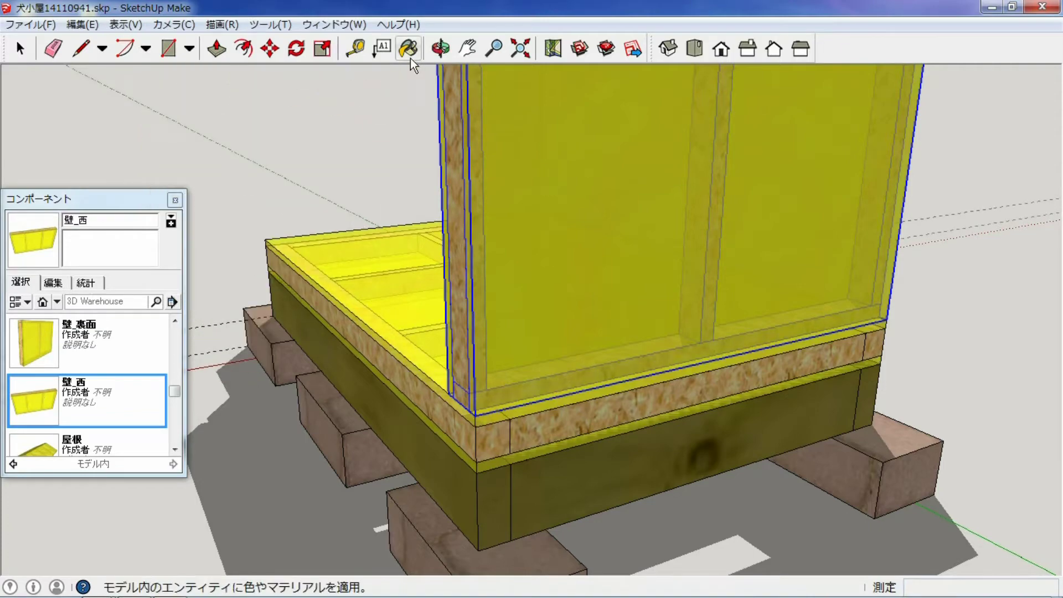
Snap the 壁_西 west wall to the back wall's corner, then orbit to inspect it
click(441, 52)
mouse_move(693, 302)
mouse_down()
mouse_move(438, 329)
mouse_move(452, 418)
mouse_up()
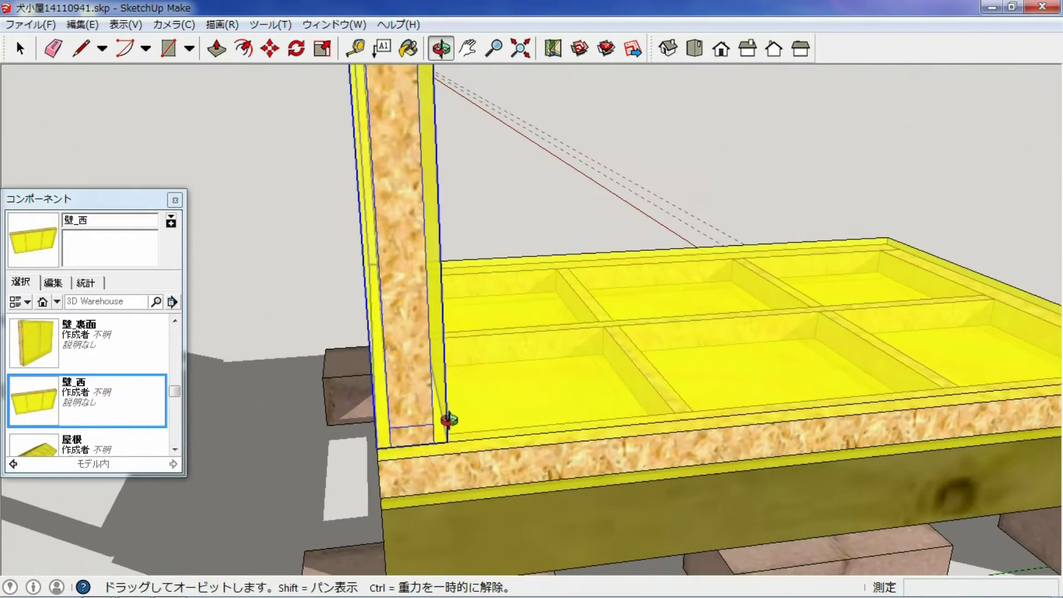
key(Escape)
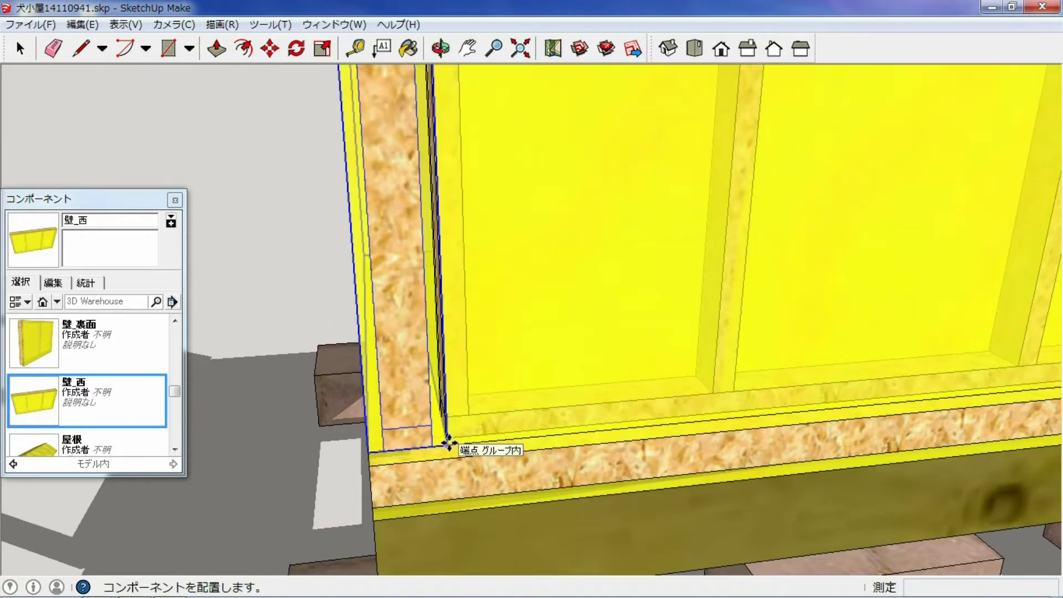
click(448, 443)
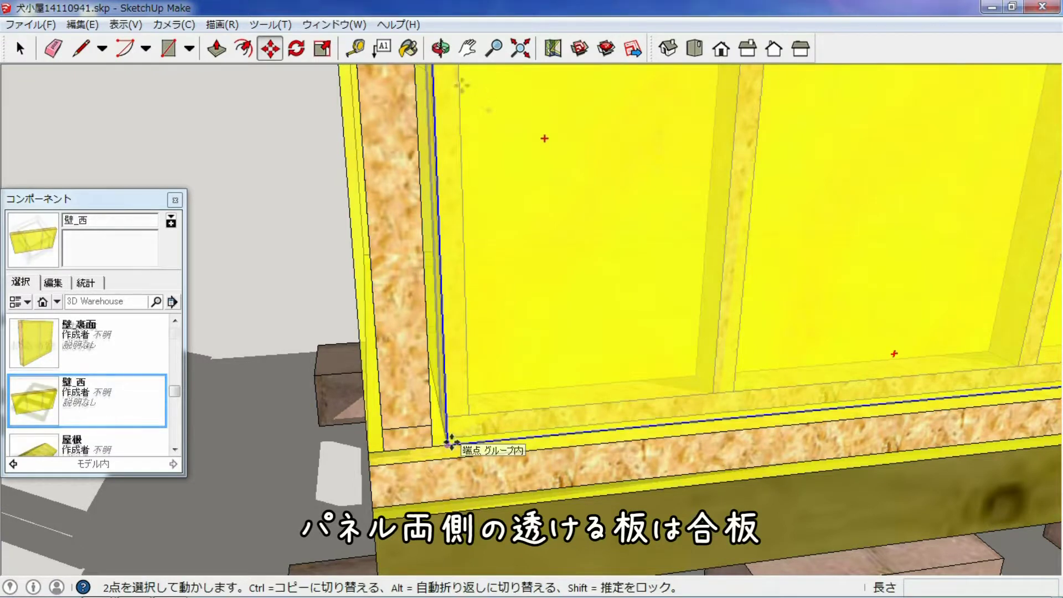
key(o)
mouse_move(572, 268)
mouse_down()
mouse_move(481, 261)
mouse_move(445, 245)
mouse_up()
drag(640, 284, 447, 238)
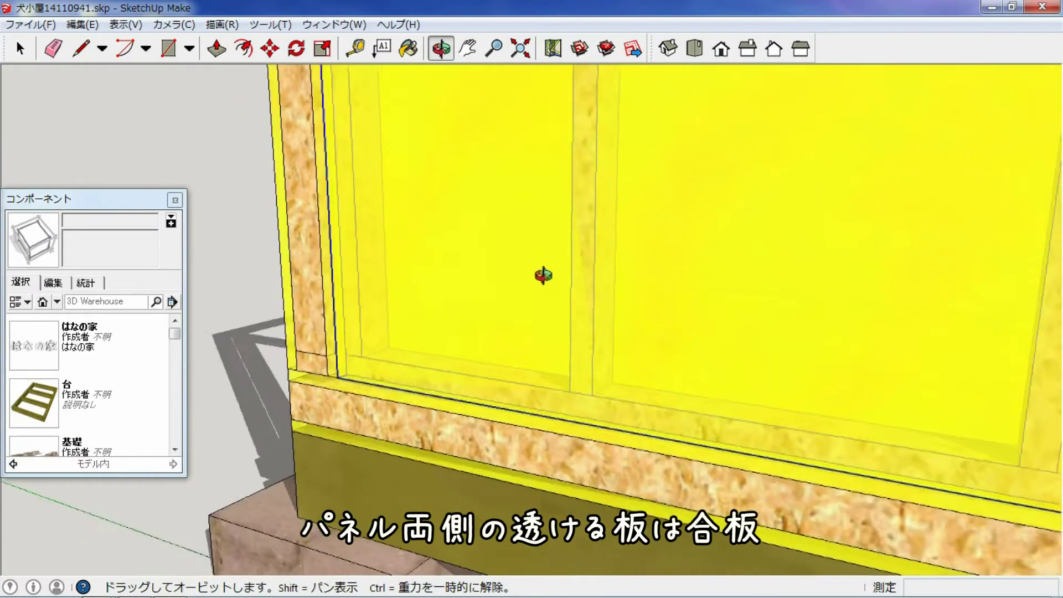
mouse_move(572, 290)
mouse_down()
mouse_move(509, 286)
mouse_move(493, 272)
mouse_up()
mouse_move(559, 275)
mouse_down()
mouse_move(481, 268)
mouse_move(424, 285)
mouse_up()
mouse_move(667, 300)
mouse_down()
mouse_move(616, 328)
mouse_move(581, 308)
mouse_move(676, 325)
mouse_move(630, 314)
mouse_up()
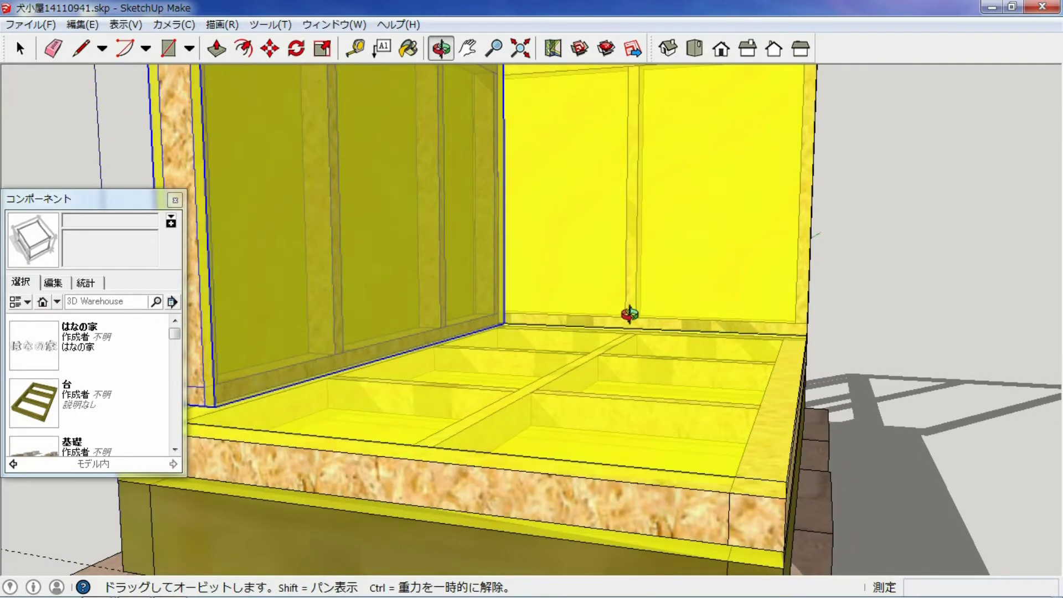
scroll(630, 314, down, 3)
drag(676, 331, 605, 335)
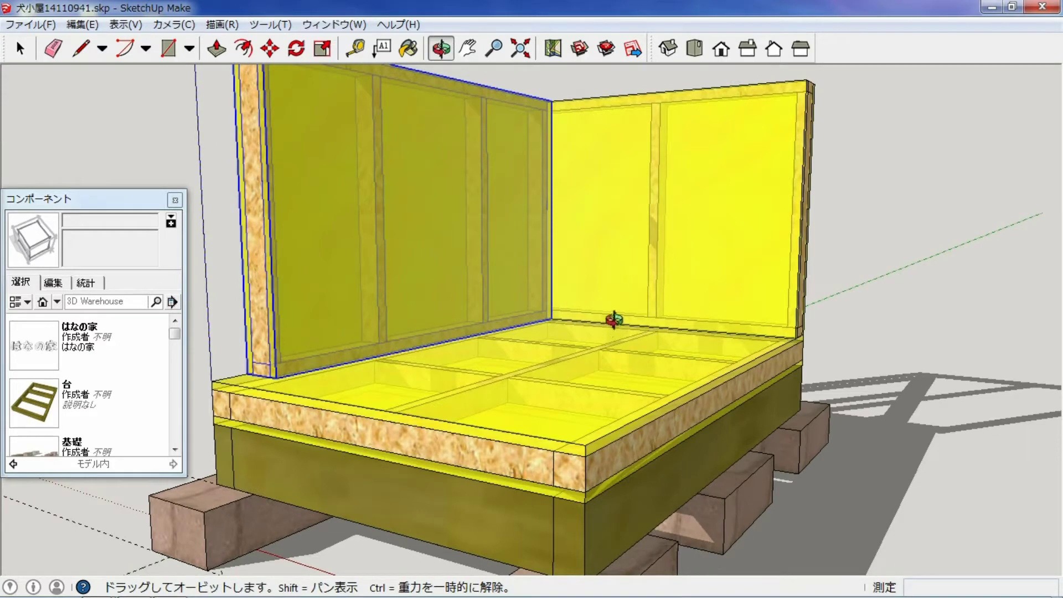
drag(176, 339, 176, 365)
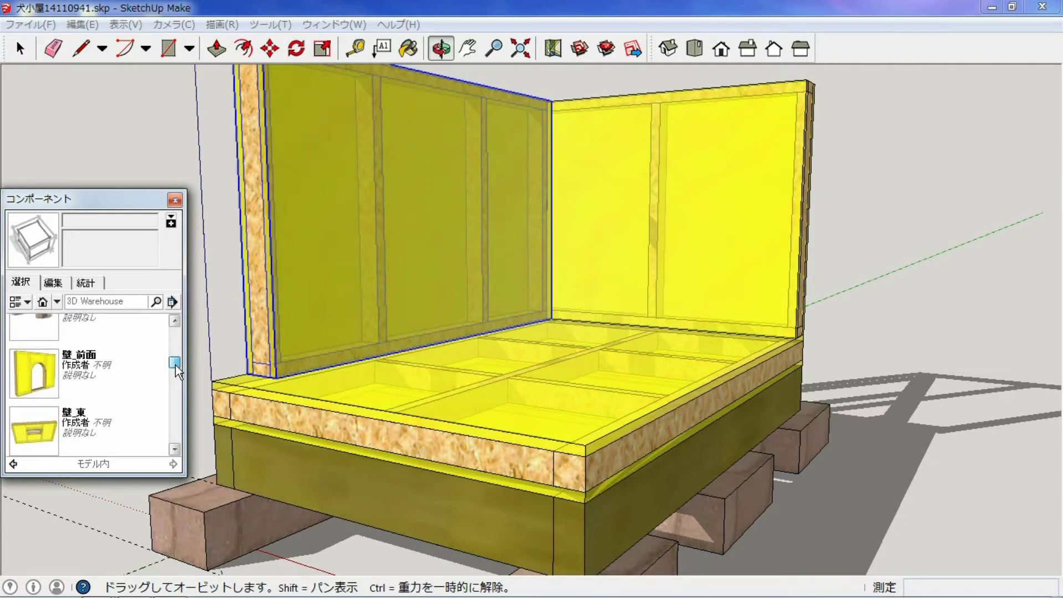
Place the windowed 壁_東 east wall on the floor's right side and deselect it
click(46, 427)
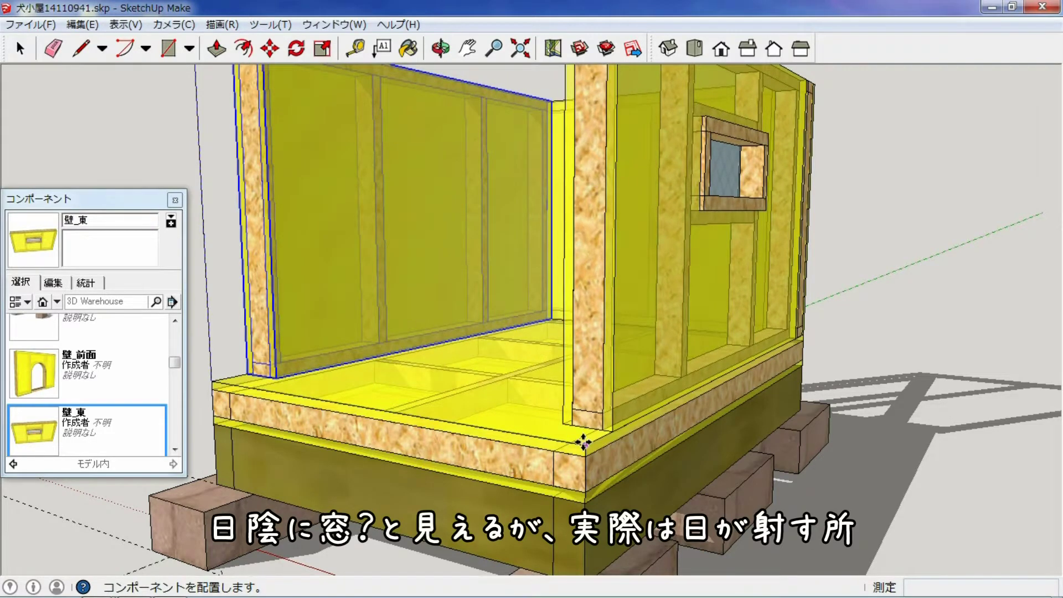
click(583, 441)
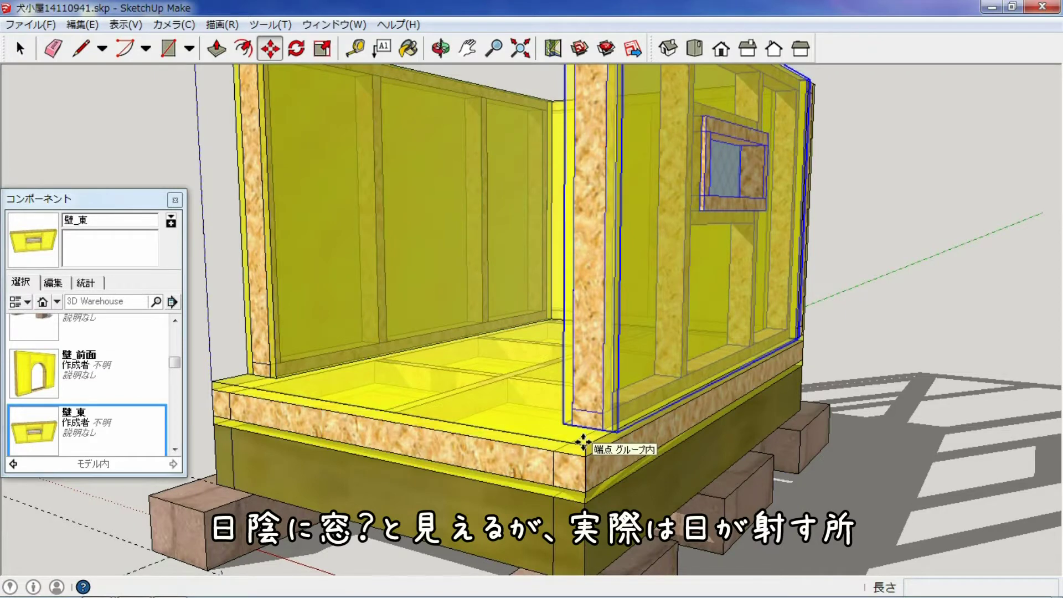
click(22, 50)
click(55, 102)
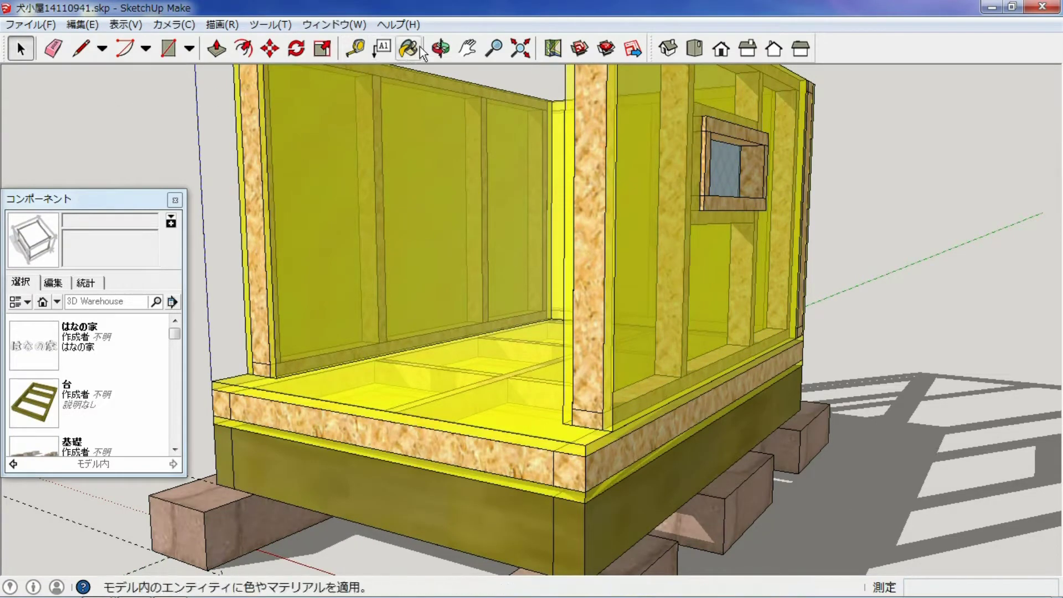
Orbit and zoom around the kennel's open interior toward the window wall
click(441, 48)
mouse_move(397, 131)
mouse_down()
mouse_move(395, 145)
mouse_move(458, 183)
mouse_move(533, 212)
mouse_move(633, 227)
mouse_move(792, 315)
mouse_up()
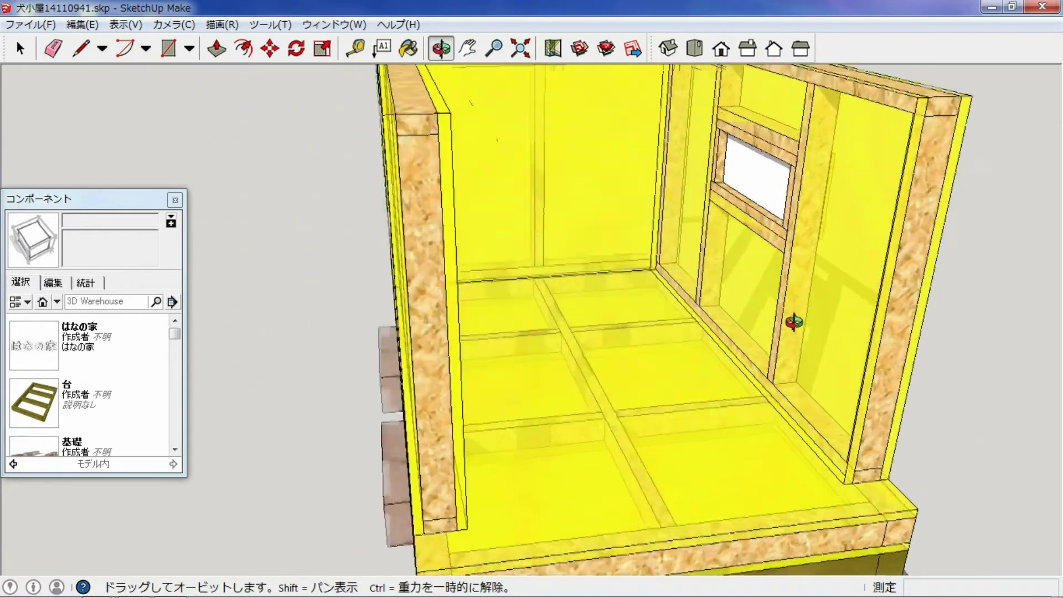
scroll(792, 319, up, 3)
scroll(794, 322, up, 3)
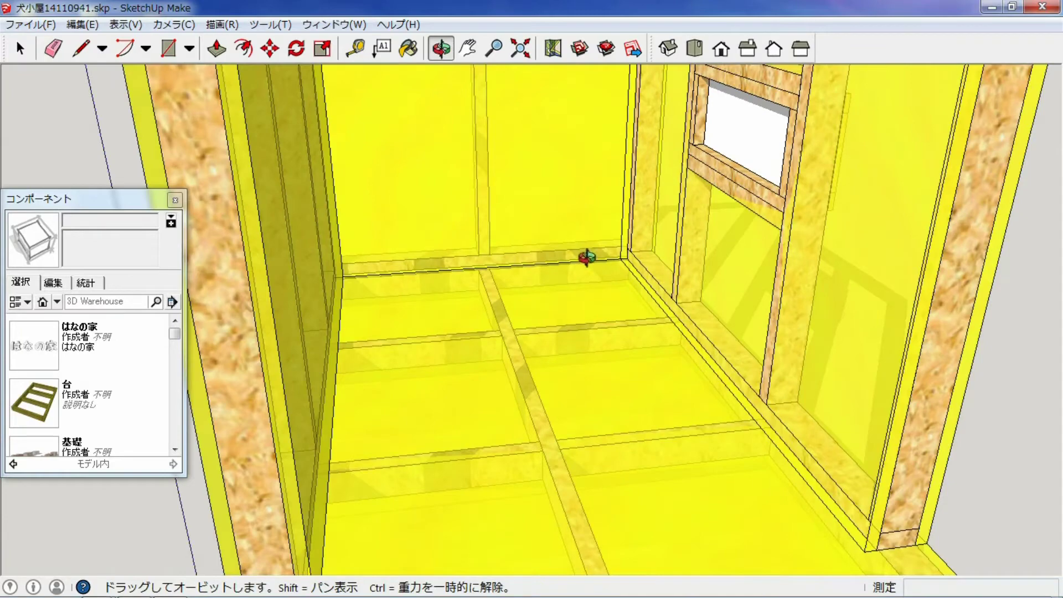
scroll(585, 263, down, 2)
scroll(691, 116, up, 3)
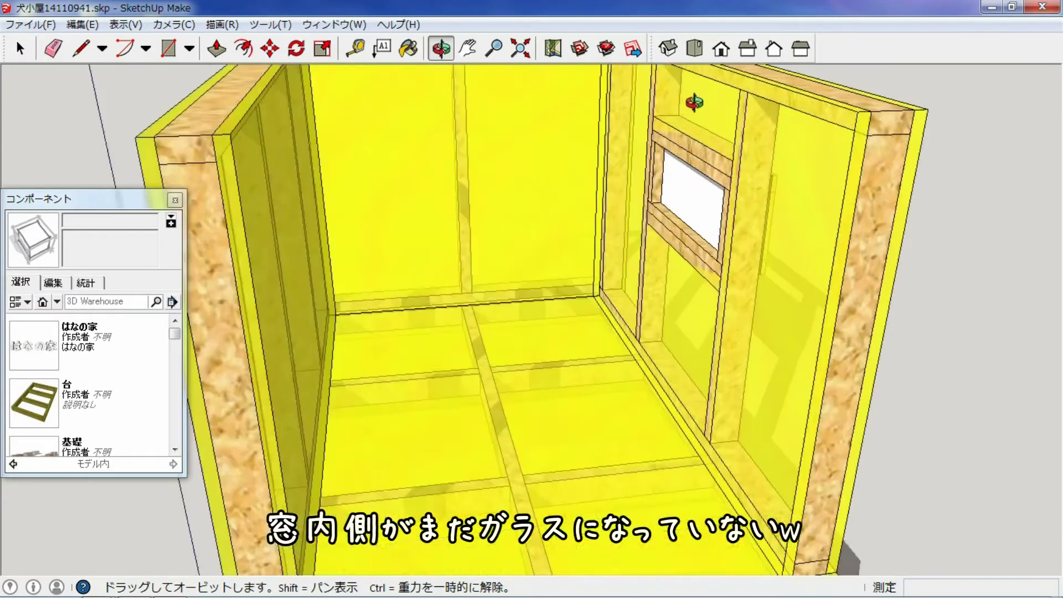
scroll(695, 105, up, 2)
scroll(694, 102, up, 2)
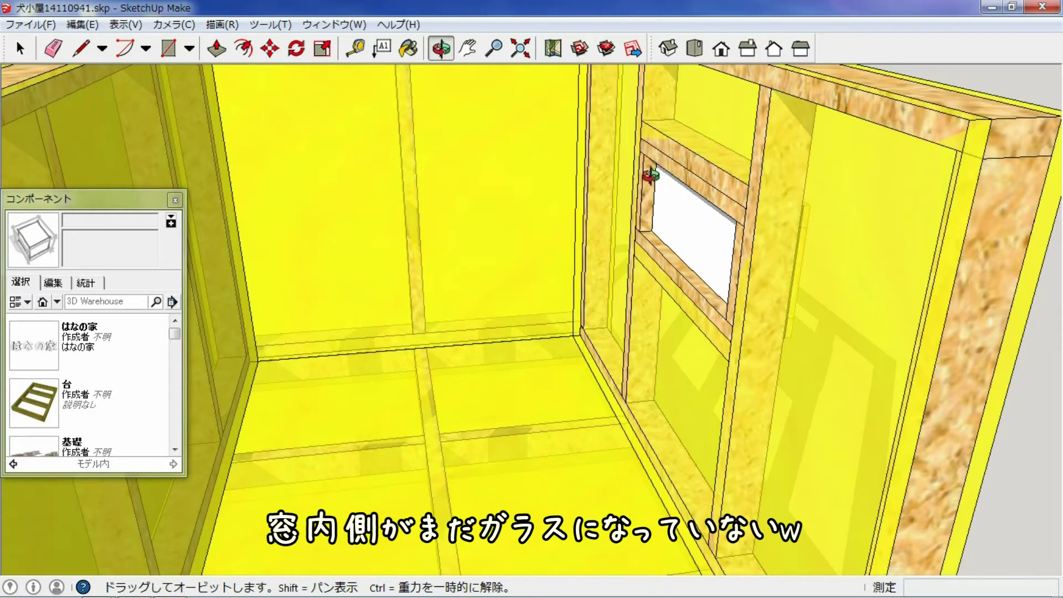
drag(648, 177, 576, 160)
scroll(544, 244, down, 4)
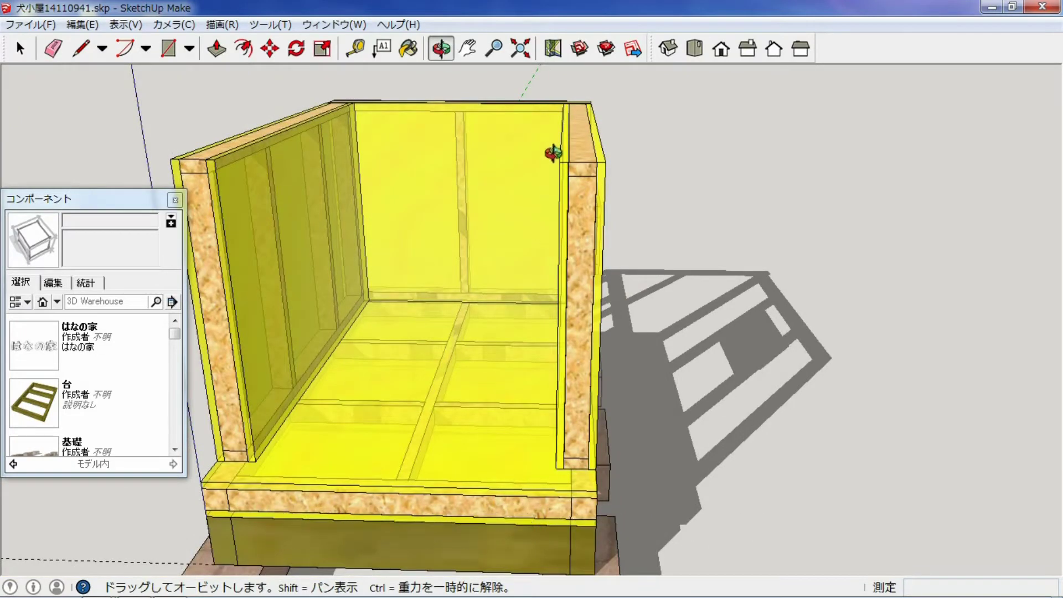
Fit the kennel in view from its front corner and pick the 壁_前面 front wall
click(520, 49)
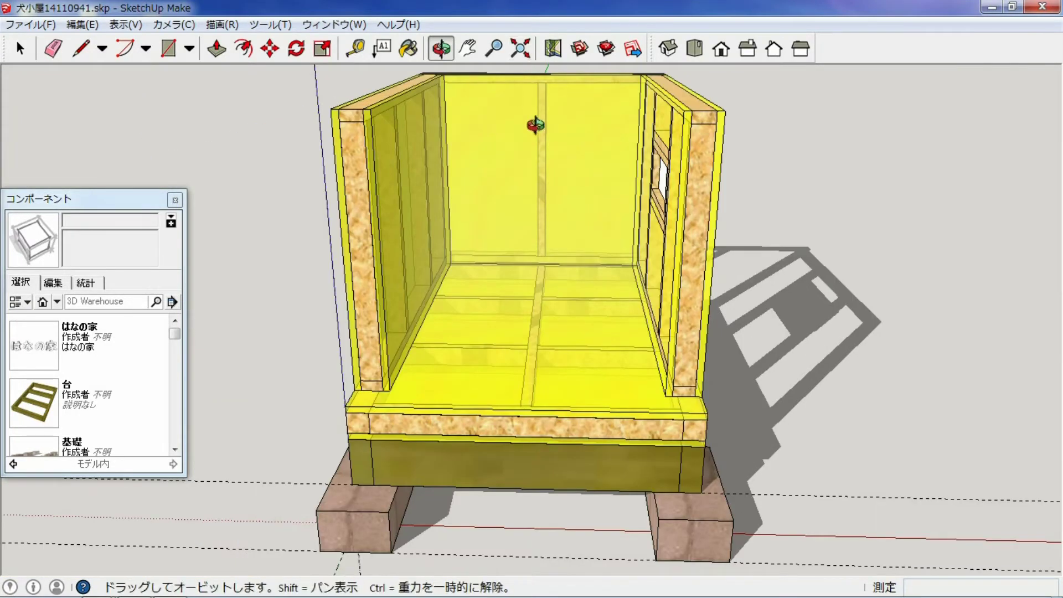
mouse_move(548, 111)
mouse_down()
mouse_move(493, 204)
mouse_move(460, 211)
mouse_up()
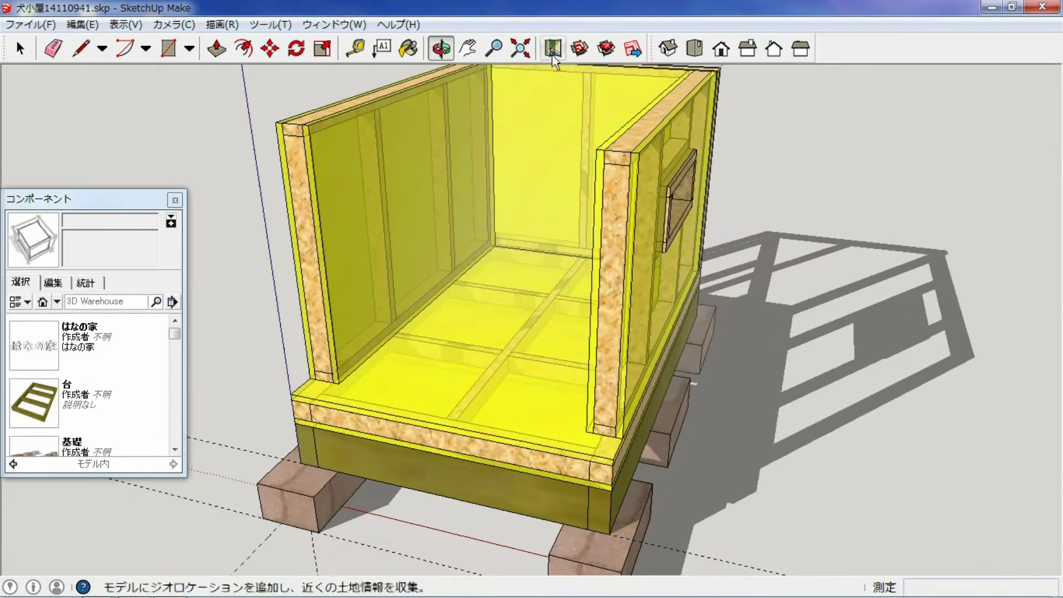
click(519, 49)
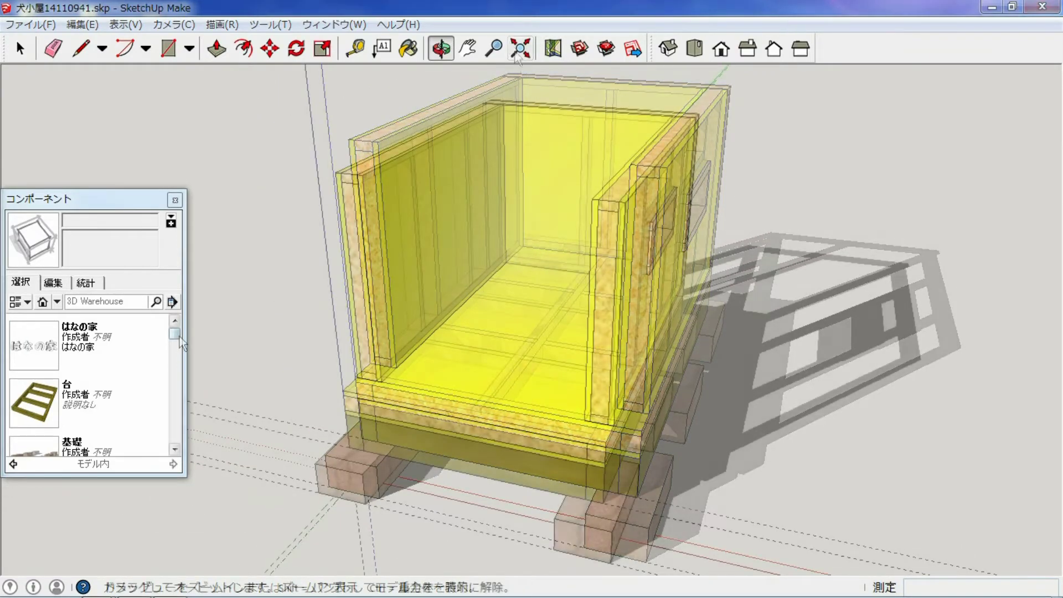
scroll(181, 347, down, 1)
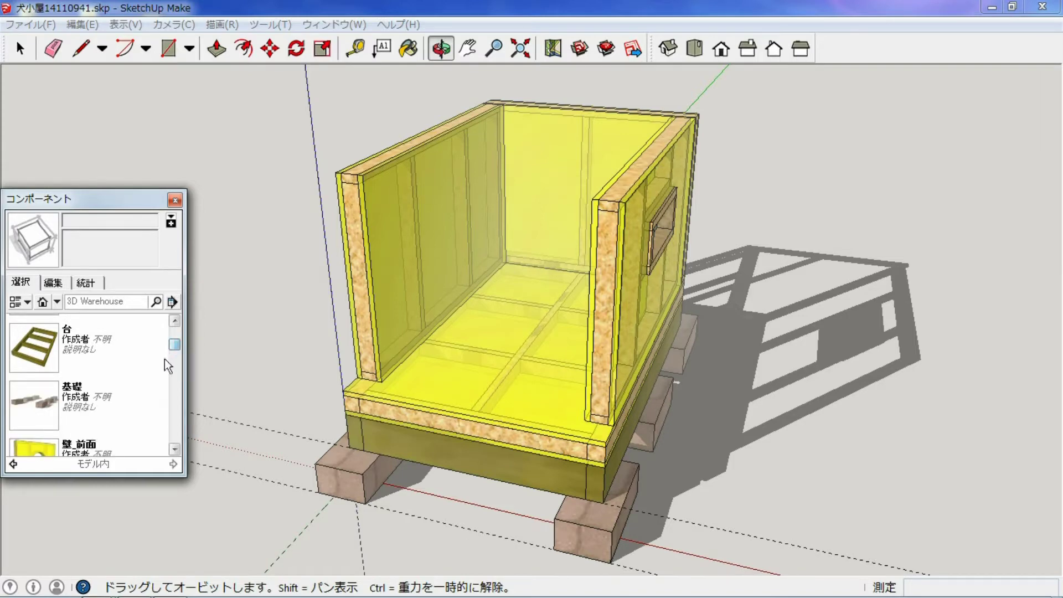
click(52, 448)
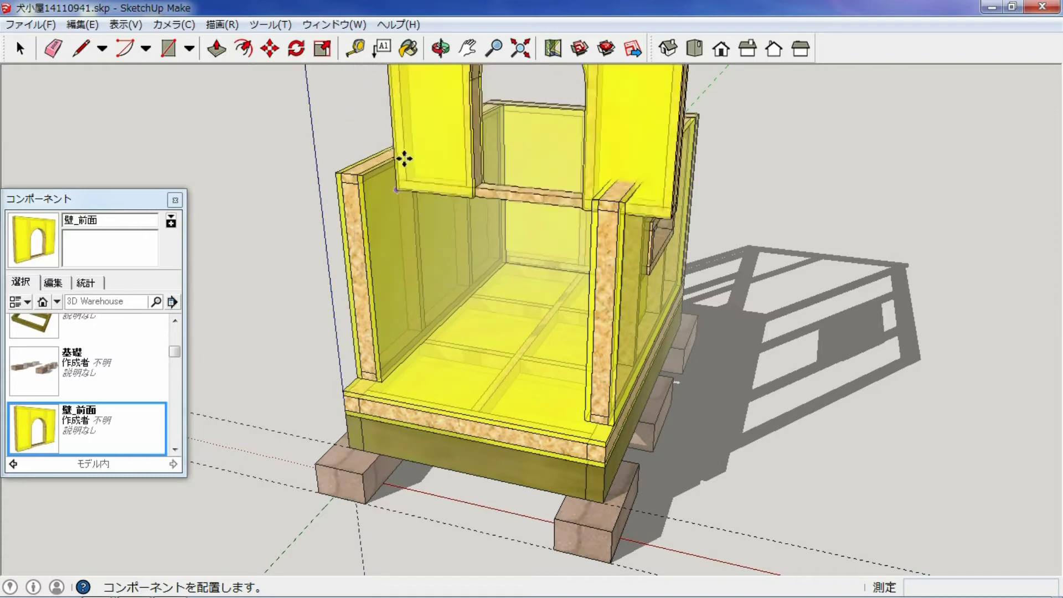
Set the 壁_前面 arched-doorway wall onto the kennel's open front side
click(441, 49)
scroll(413, 320, up, 3)
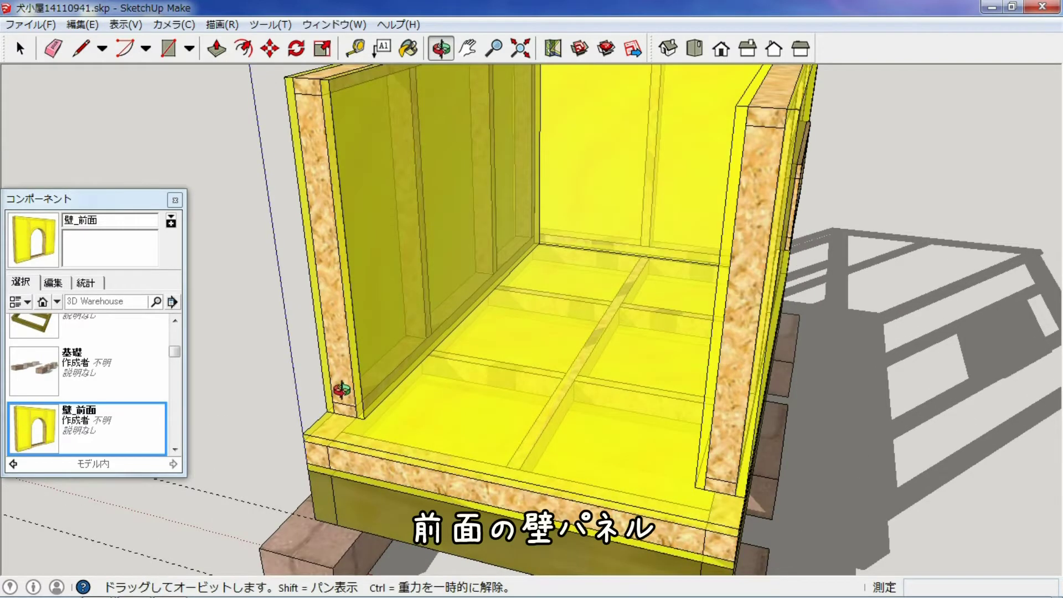
click(33, 427)
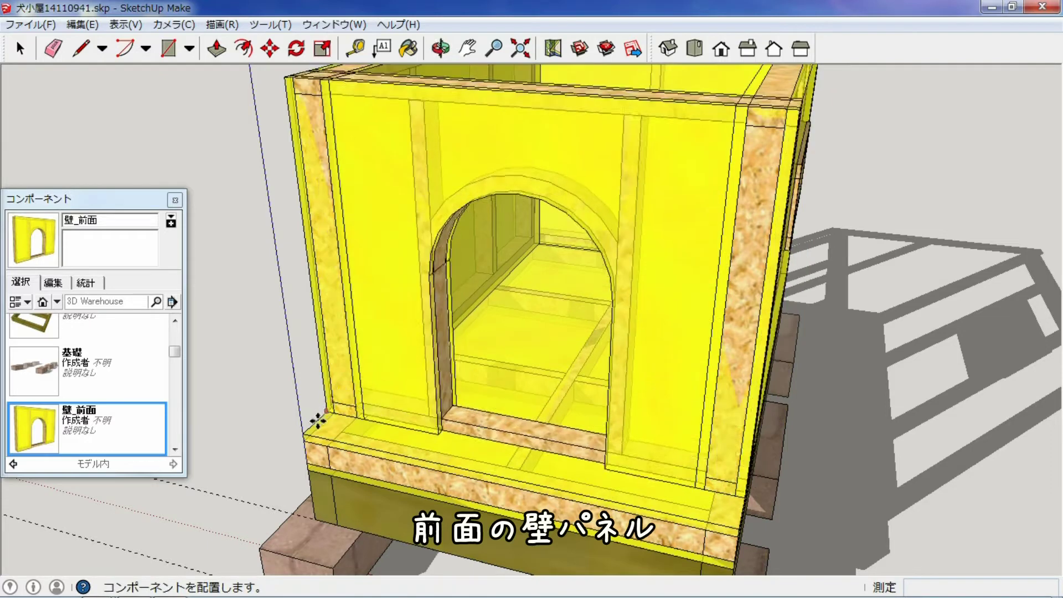
click(308, 433)
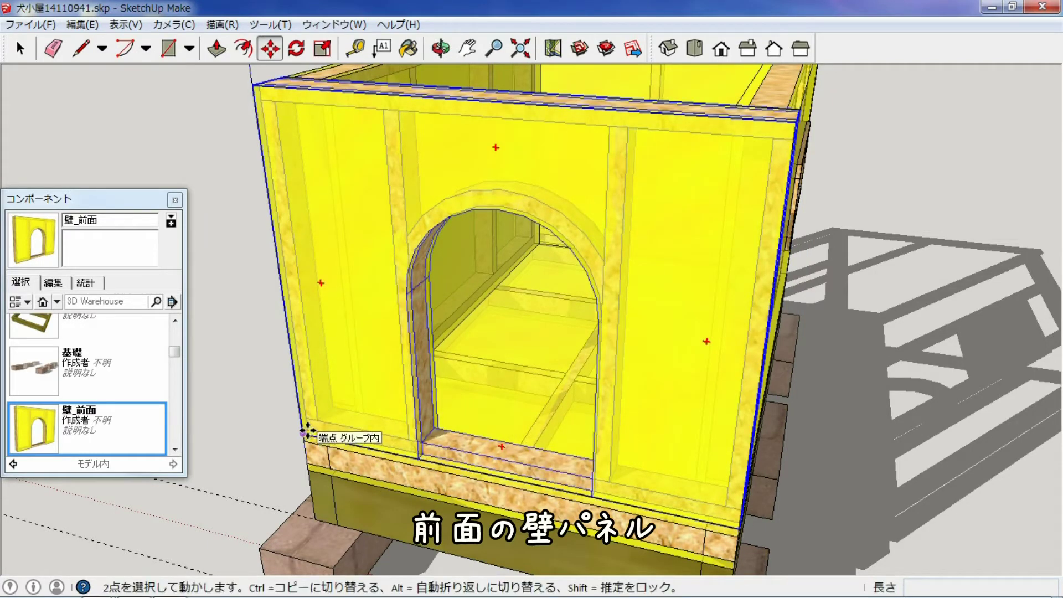
Orbit to check the four walls from above and front, then pick 床 again
scroll(308, 433, down, 3)
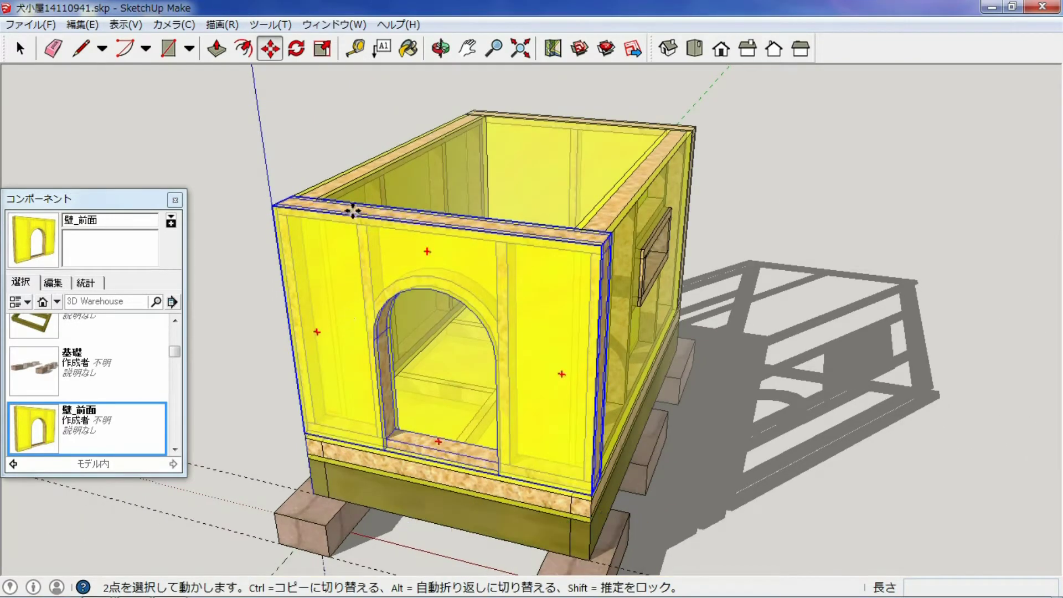
click(441, 48)
mouse_move(442, 106)
mouse_down()
mouse_move(450, 189)
mouse_move(486, 201)
mouse_move(493, 188)
mouse_up()
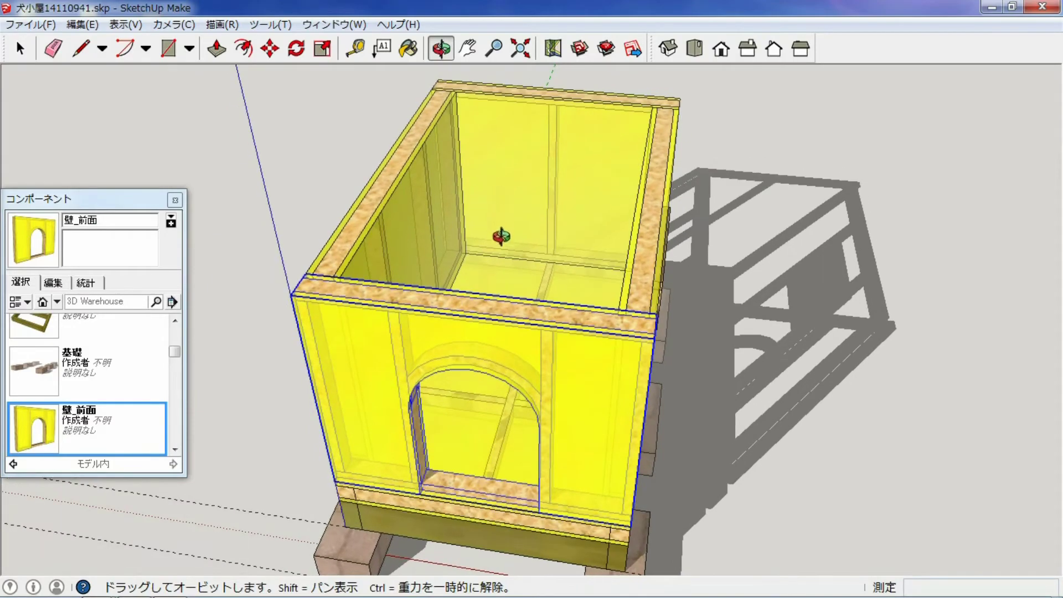
mouse_move(523, 243)
mouse_down()
mouse_move(541, 215)
mouse_move(536, 170)
mouse_move(504, 120)
mouse_move(415, 104)
mouse_move(370, 81)
mouse_up()
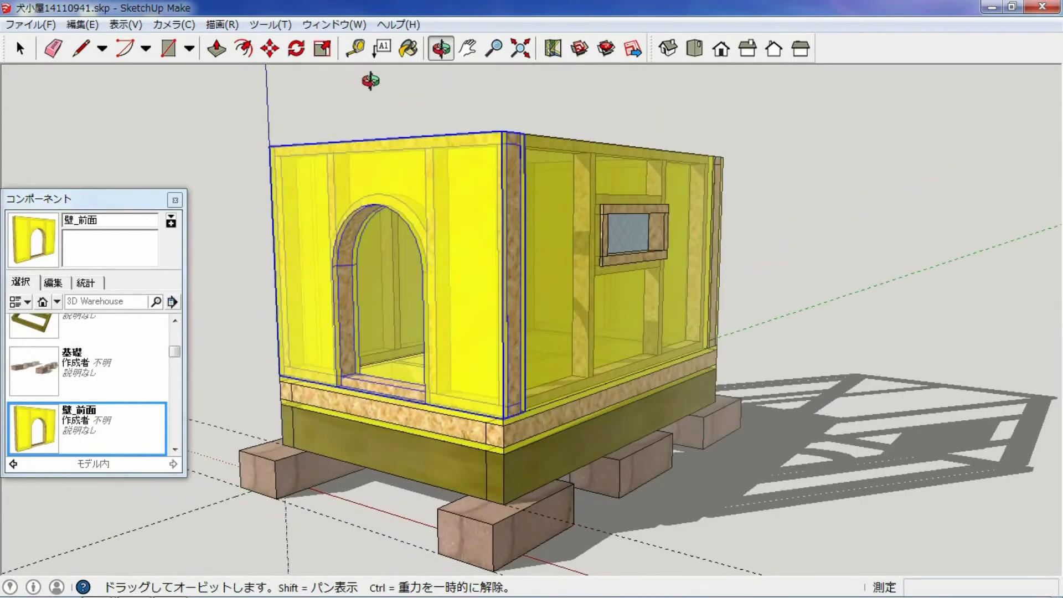
drag(179, 356, 183, 422)
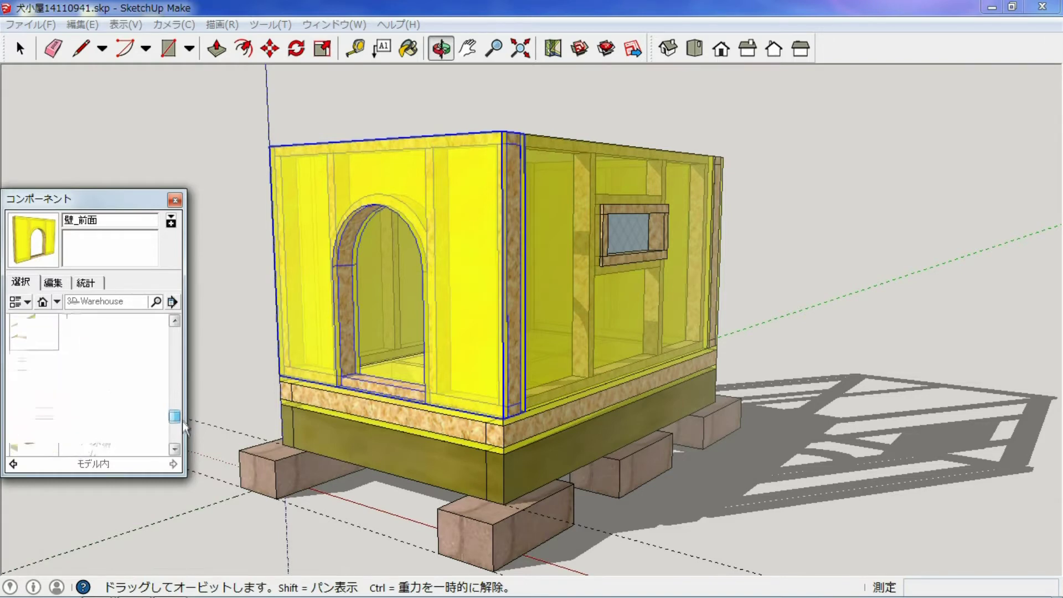
click(50, 430)
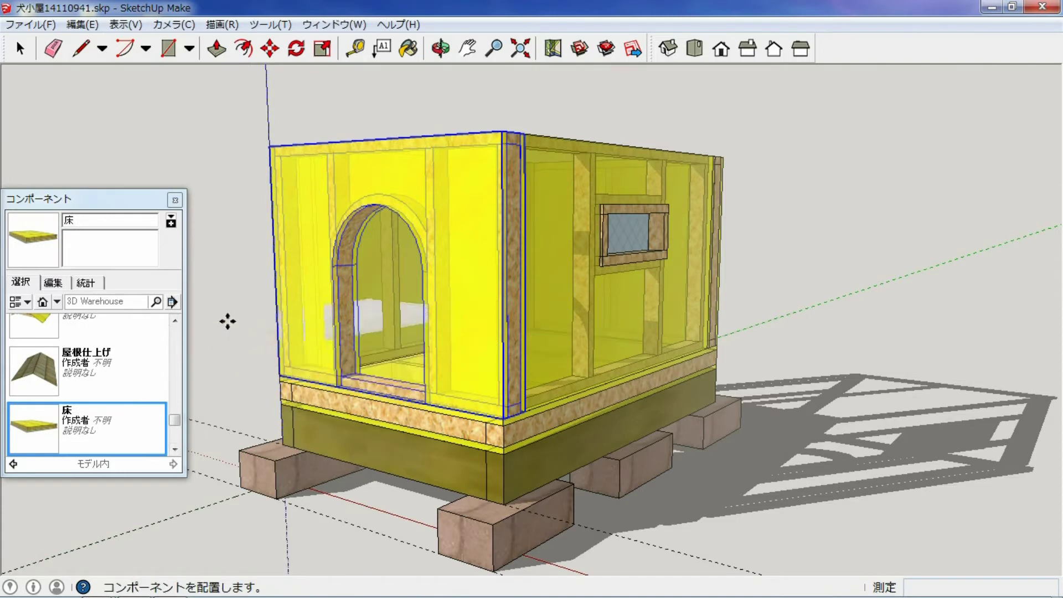
Orbit and zoom into the open top, then cap the walls with a 床 ceiling panel
click(441, 49)
drag(438, 98, 438, 99)
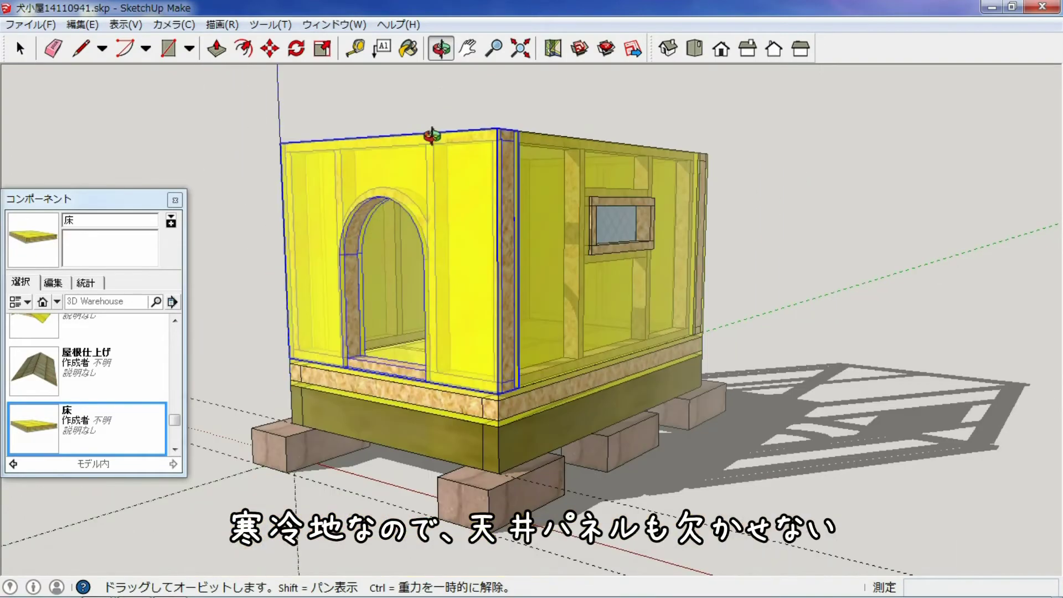
mouse_move(432, 135)
mouse_down()
mouse_move(429, 190)
mouse_move(483, 275)
mouse_move(562, 301)
mouse_up()
scroll(393, 217, up, 2)
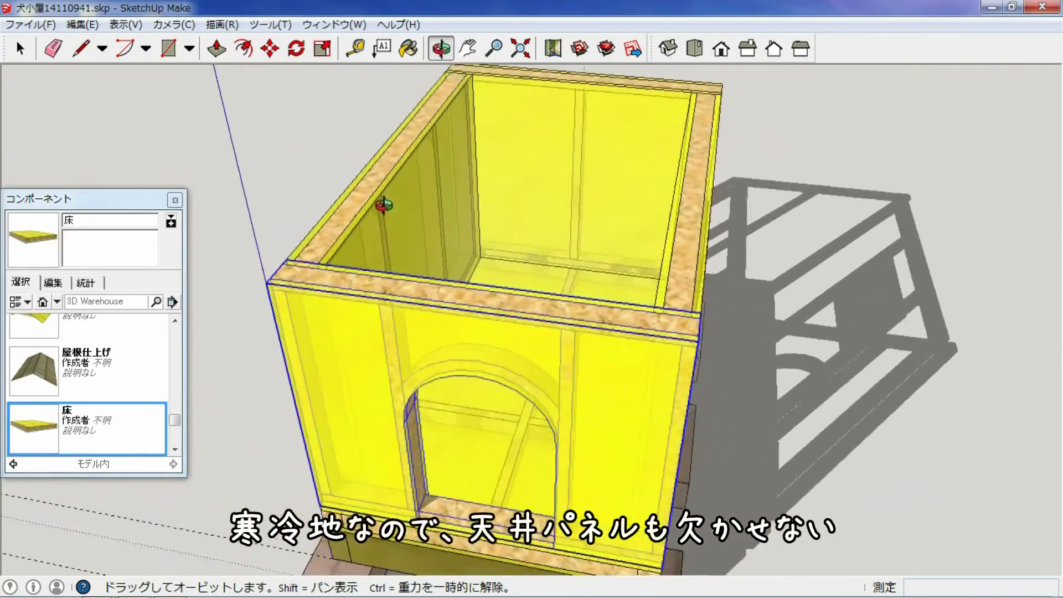
scroll(387, 211, up, 2)
scroll(389, 207, up, 2)
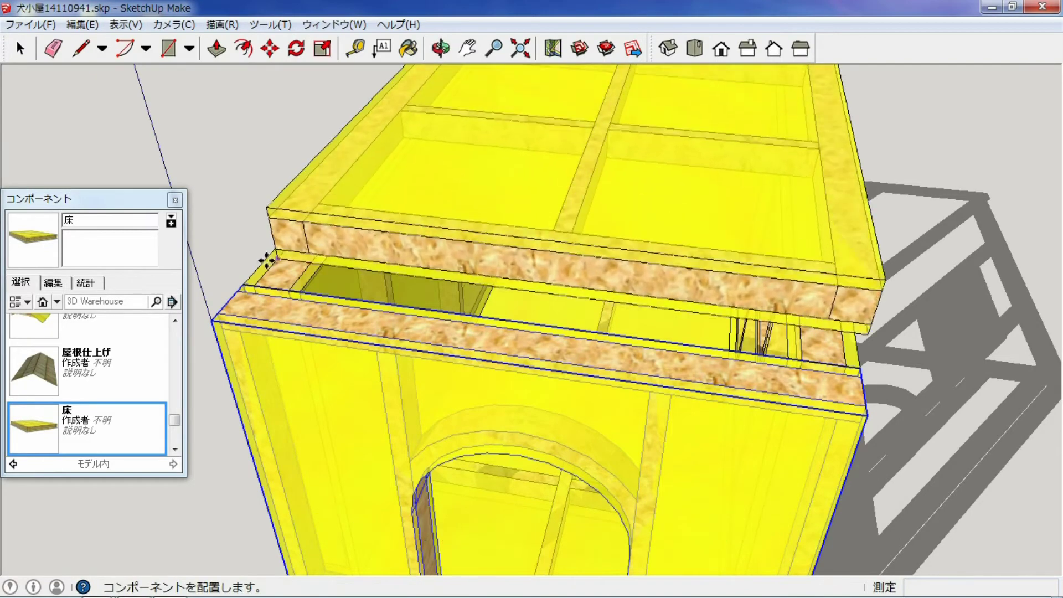
click(217, 316)
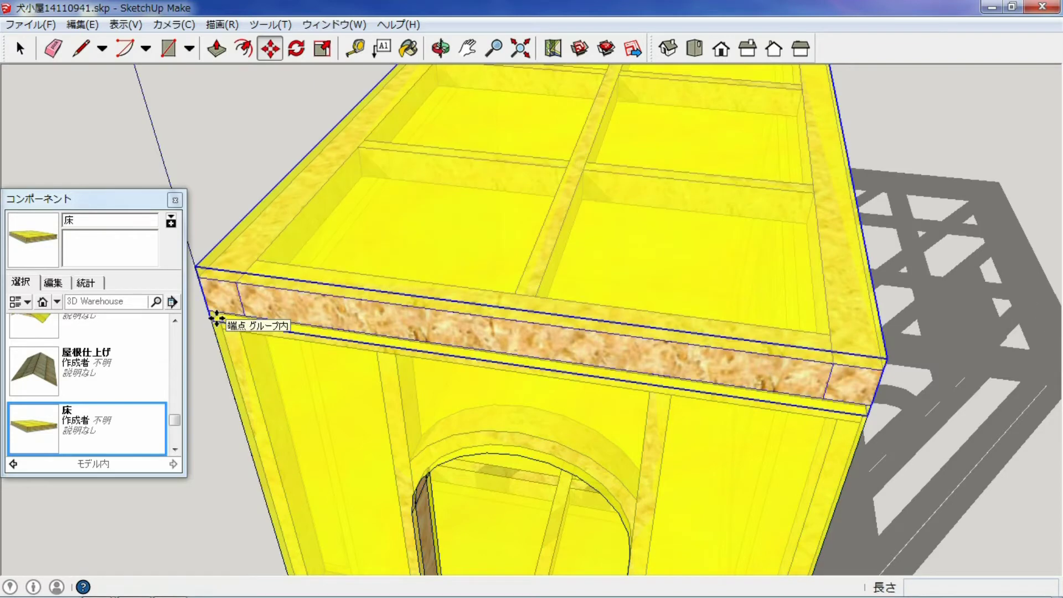
scroll(393, 312, down, 2)
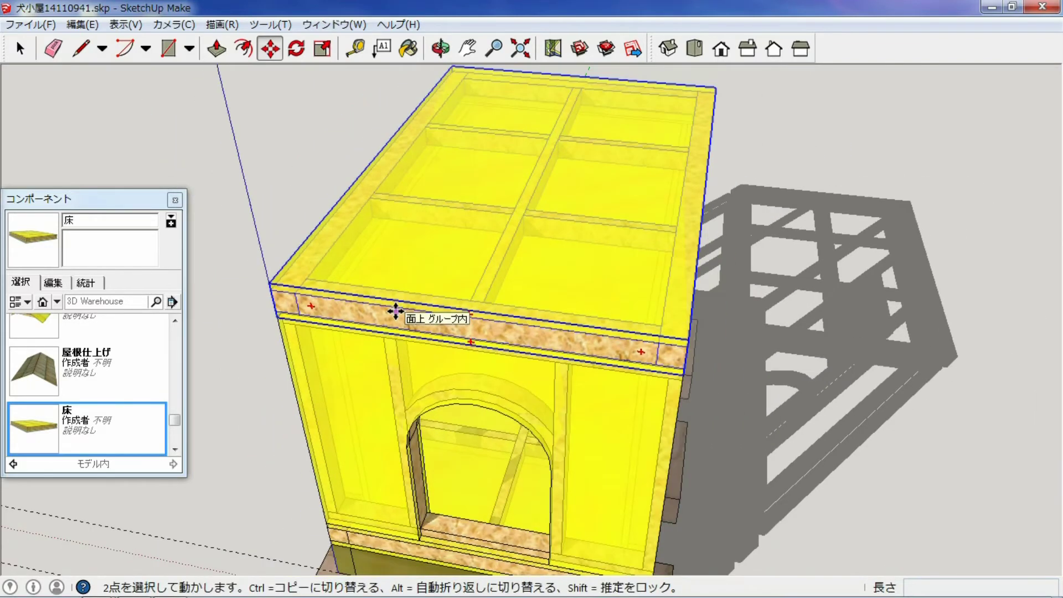
scroll(395, 311, down, 1)
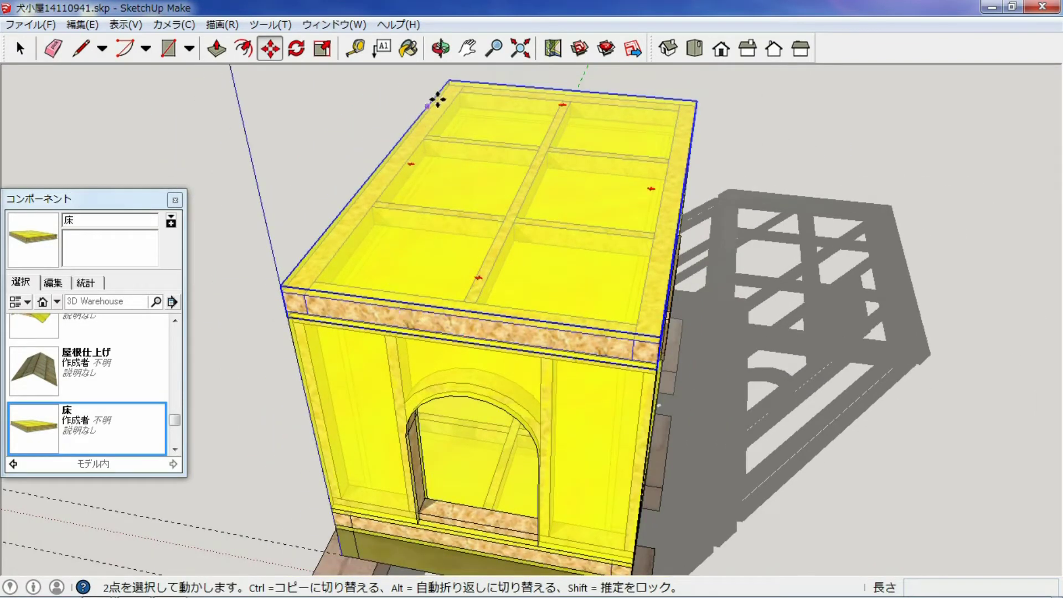
drag(174, 421, 177, 409)
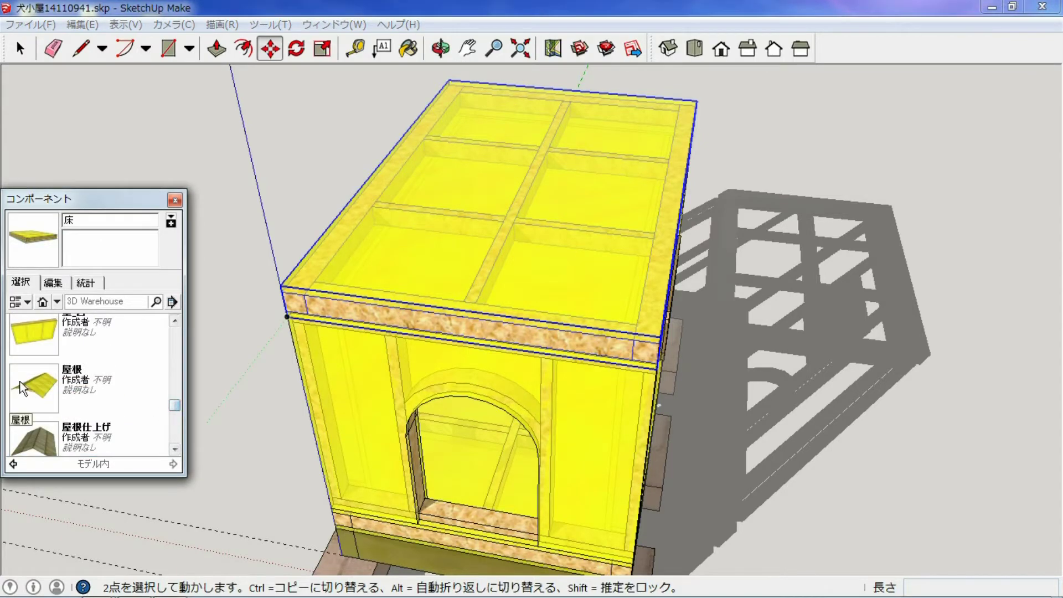
Place the 屋根 roof frame at the ceiling edge midpoint and pick the 屋根仕上げ component
click(22, 382)
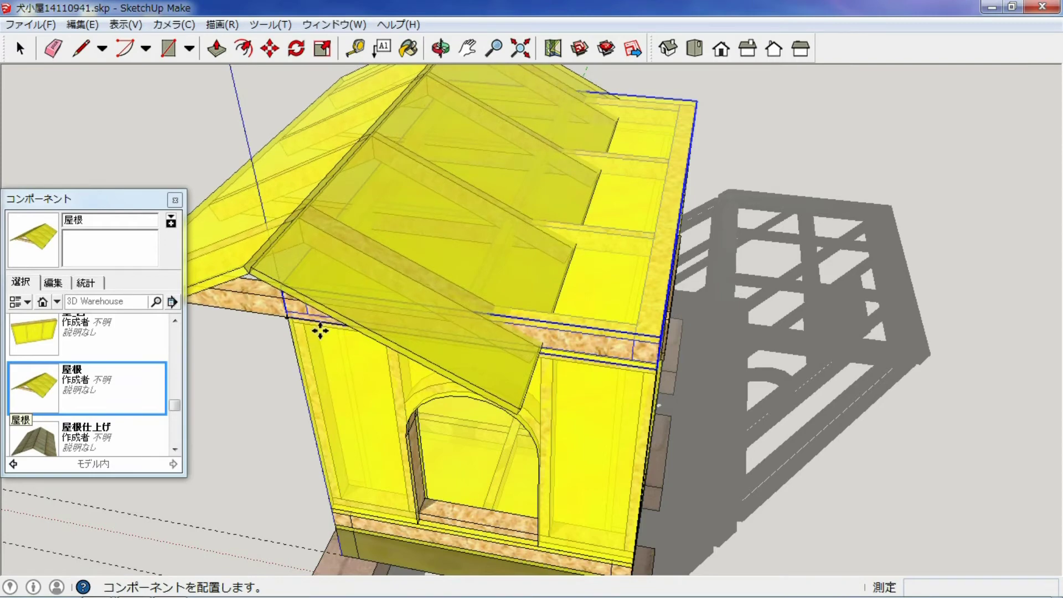
scroll(323, 321, up, 2)
scroll(365, 313, up, 1)
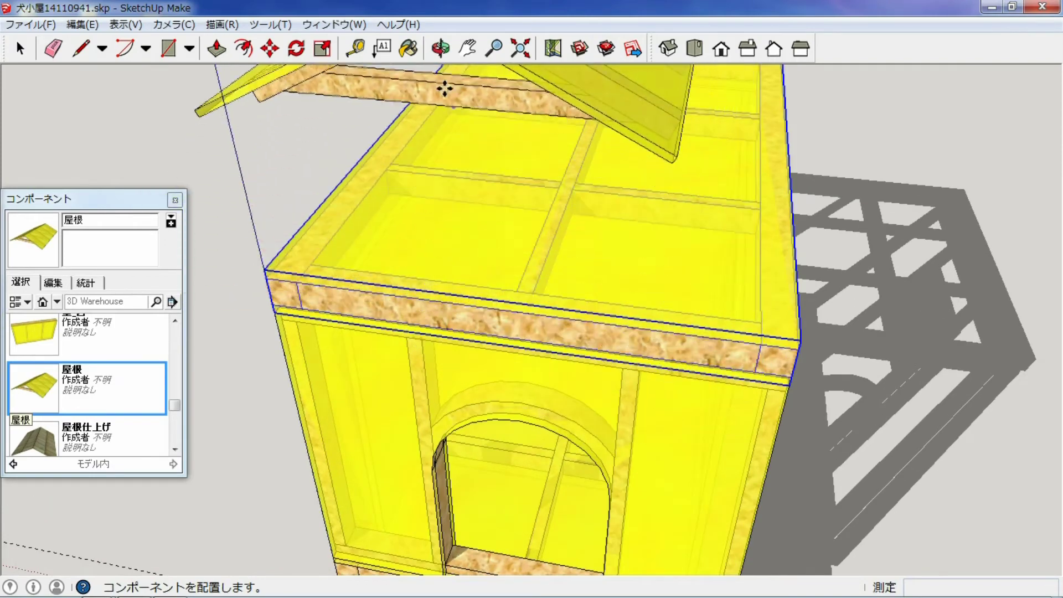
click(441, 50)
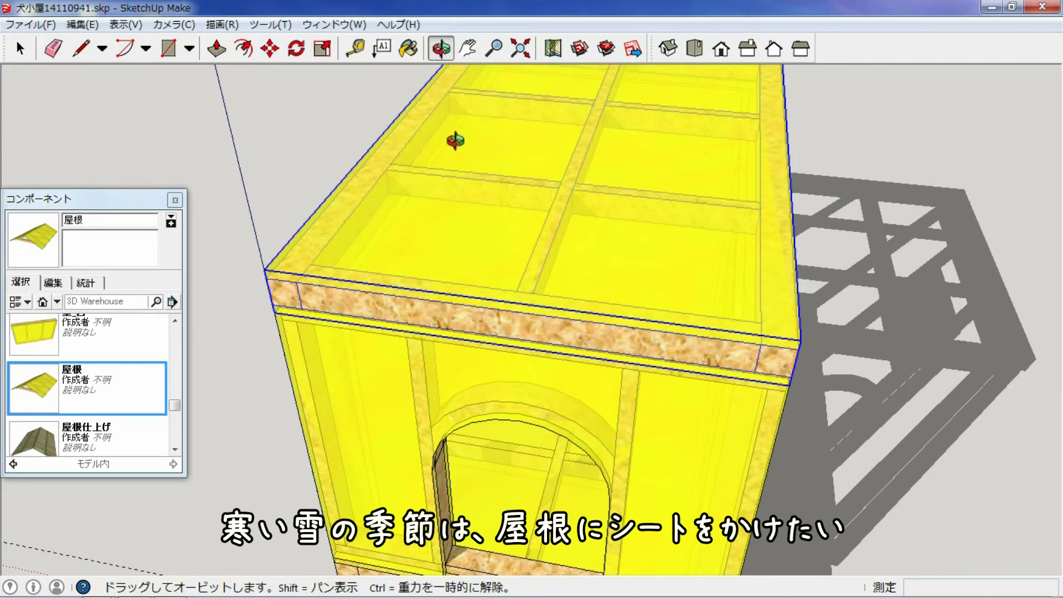
scroll(456, 140, up, 2)
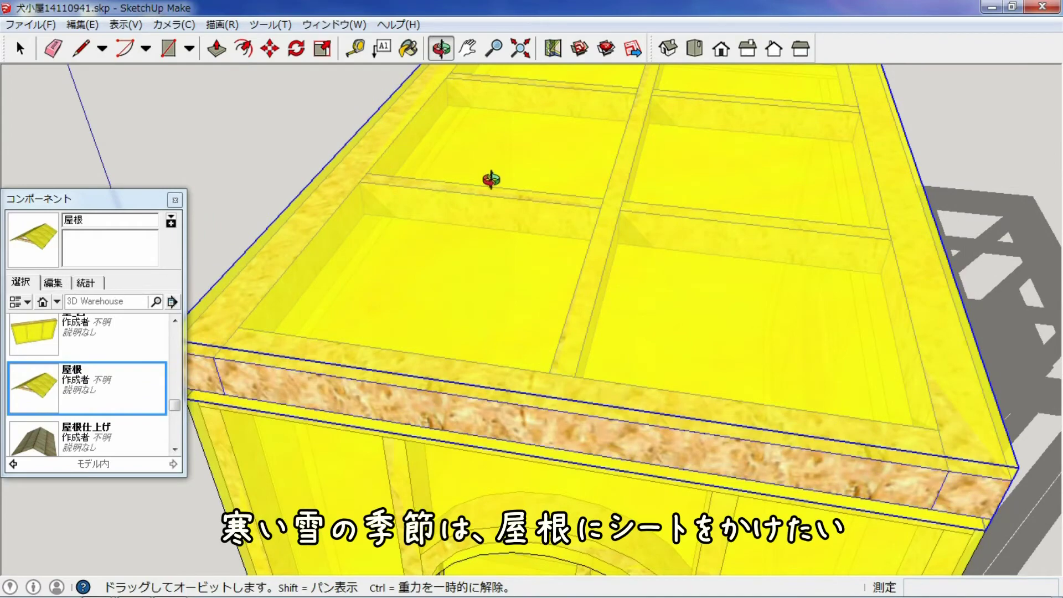
key(Escape)
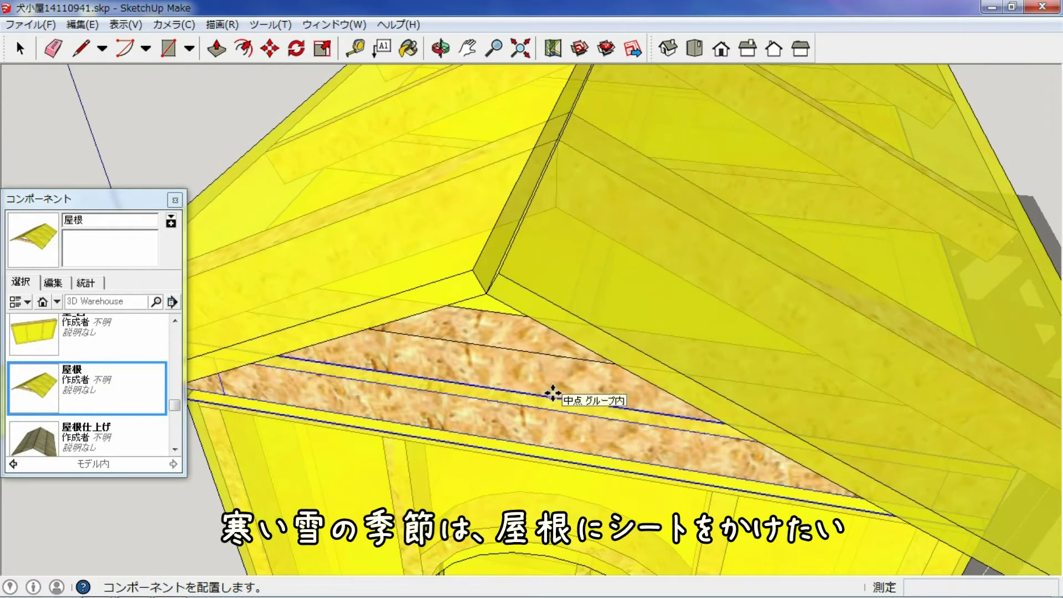
click(552, 393)
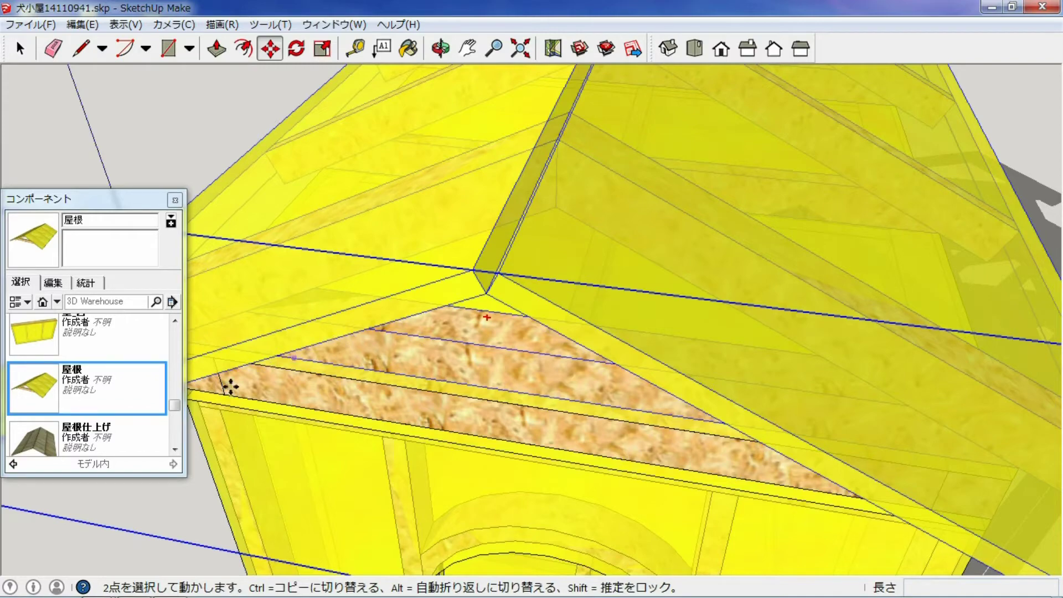
click(98, 434)
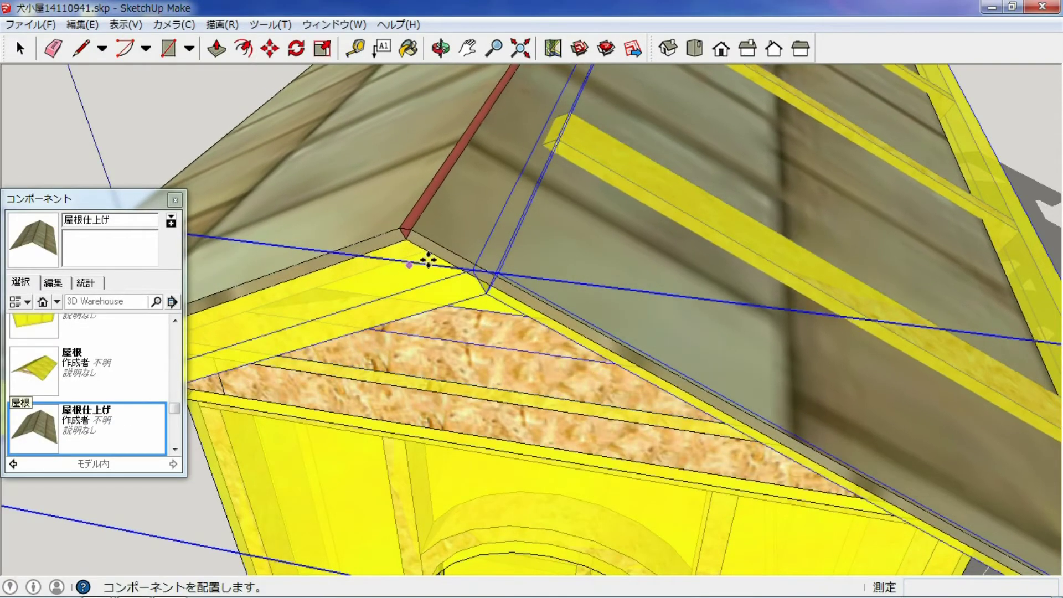
Set the 屋根仕上げ shingled roofing over the roof frame
click(487, 290)
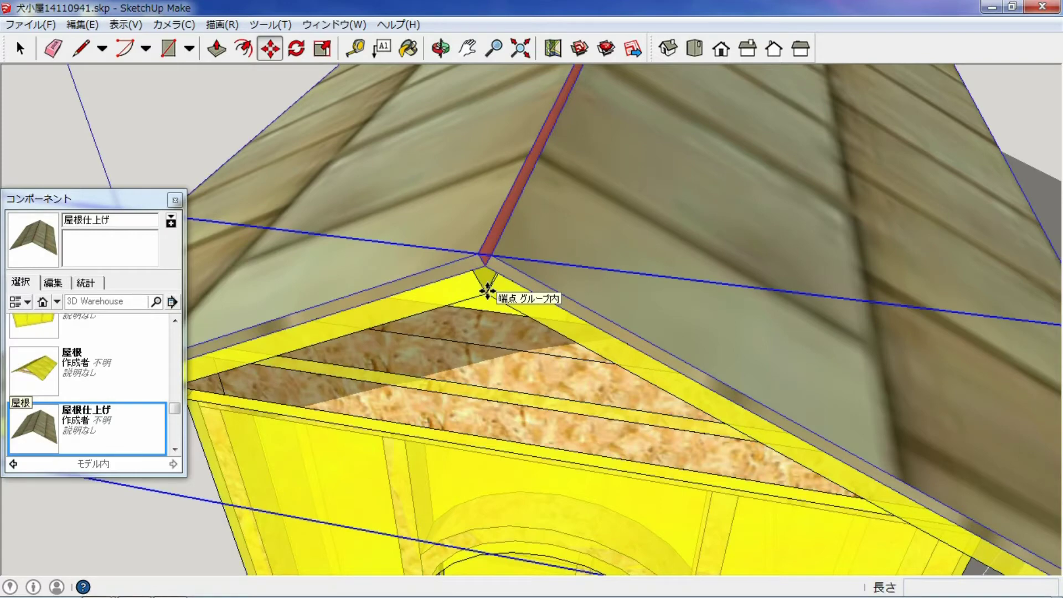
scroll(487, 290, down, 2)
scroll(487, 290, down, 2)
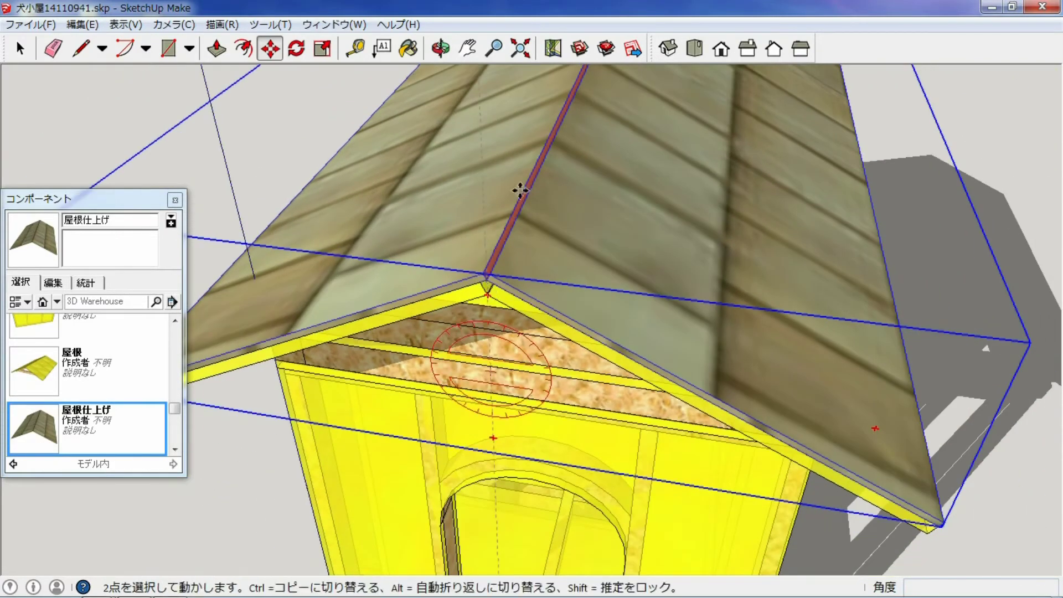
Zoom to the whole kennel and orbit round to its long side
click(520, 48)
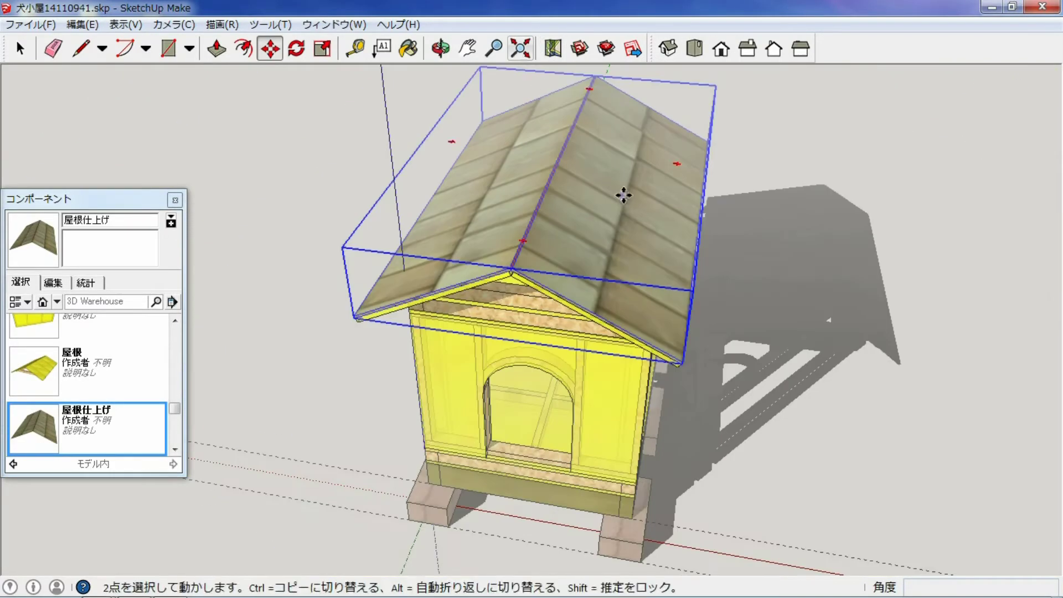
click(440, 48)
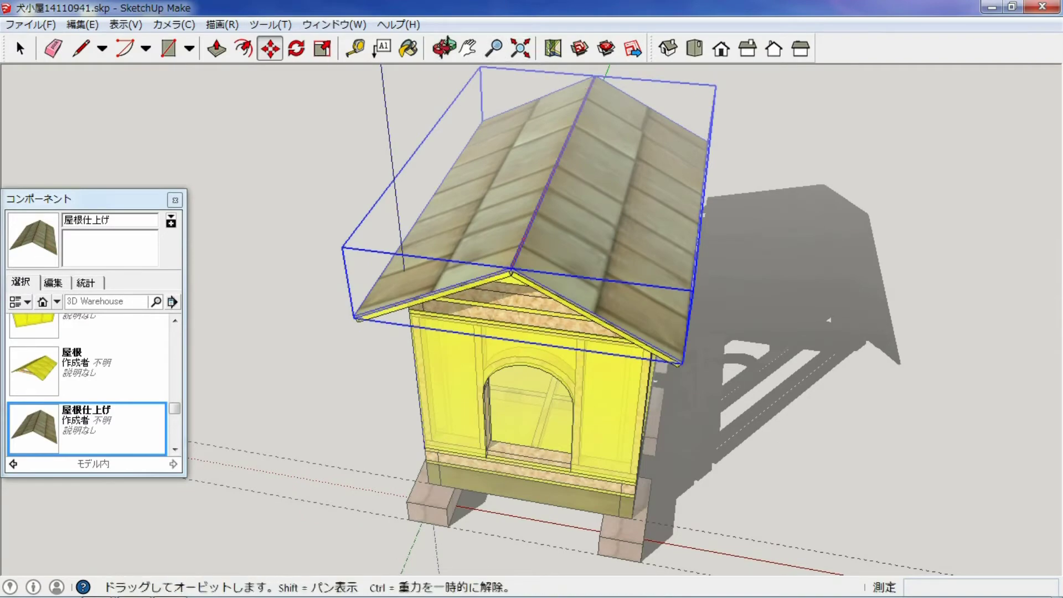
mouse_move(756, 260)
mouse_down()
mouse_move(764, 292)
mouse_move(692, 298)
mouse_move(612, 278)
mouse_move(594, 192)
mouse_up()
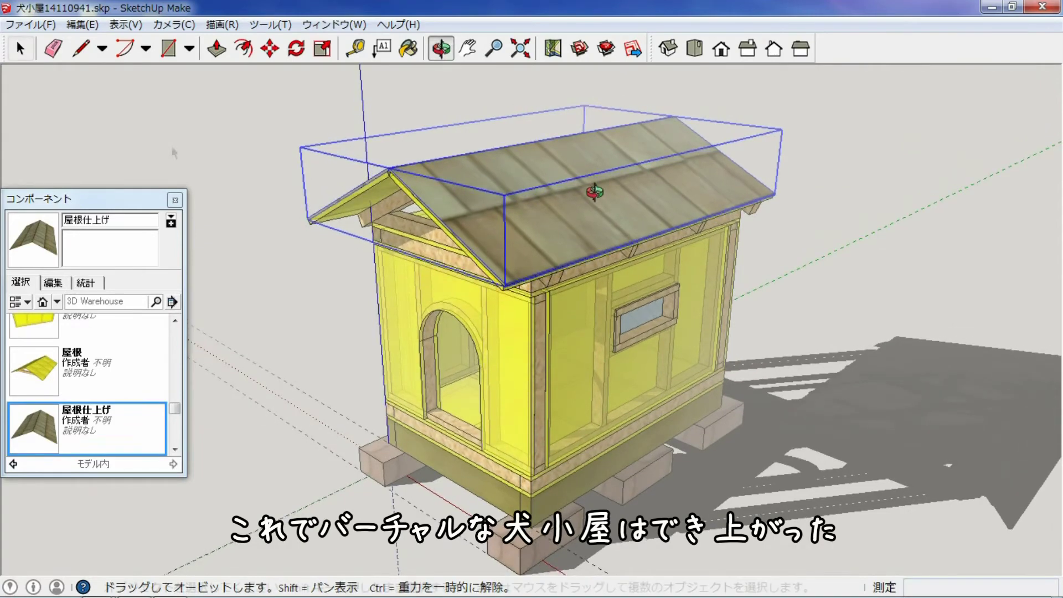
Orbit and zoom to a low, face-on close-up of the kennel's arched doorway
key(space)
click(440, 49)
mouse_move(439, 95)
mouse_down()
mouse_move(434, 107)
mouse_move(536, 132)
mouse_move(634, 137)
mouse_up()
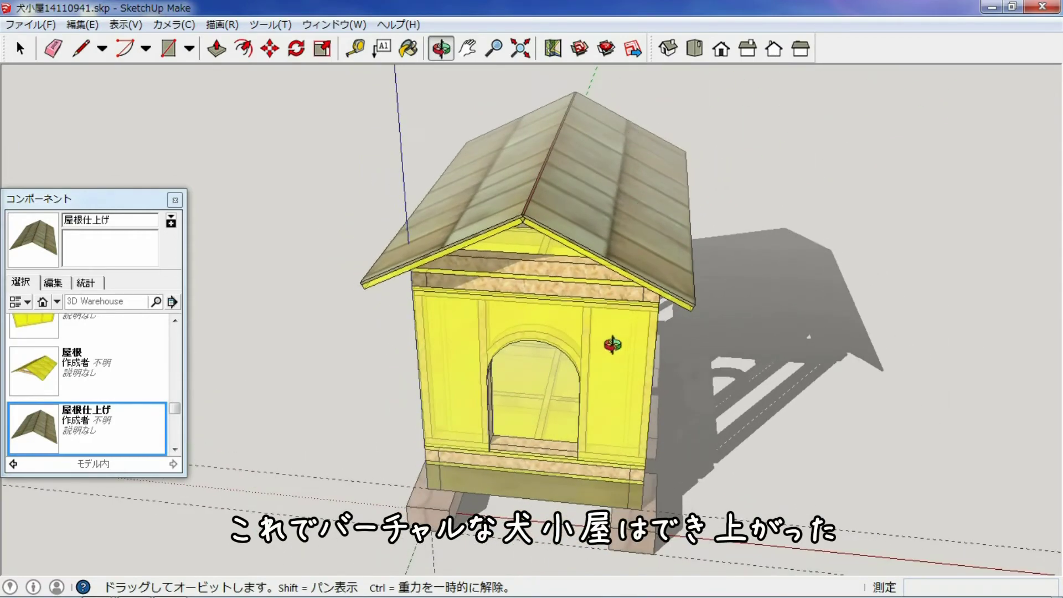
mouse_move(612, 342)
mouse_down()
mouse_move(612, 267)
mouse_move(585, 261)
mouse_up()
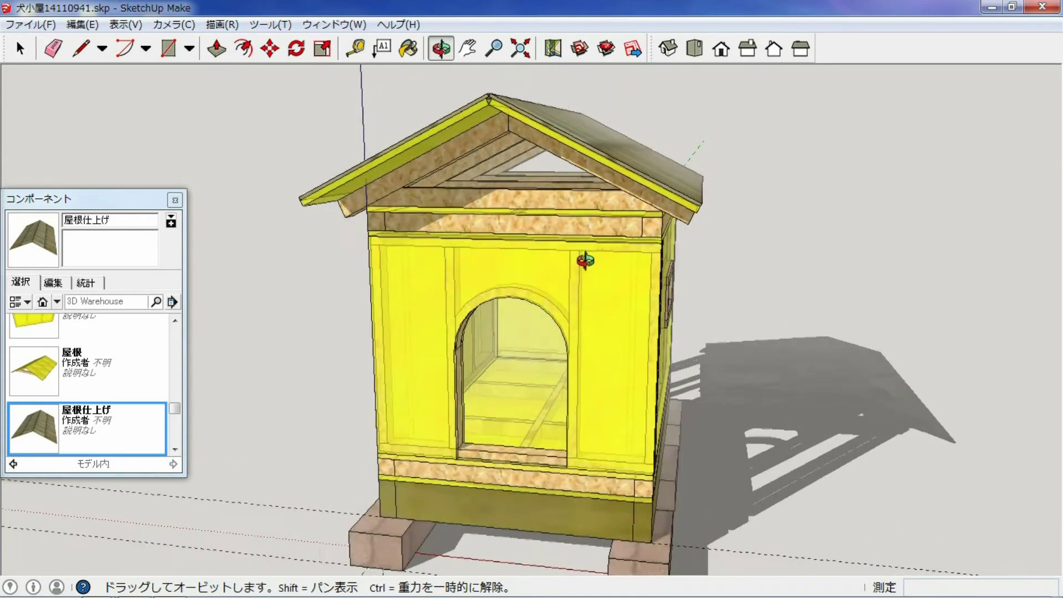
scroll(585, 261, up, 2)
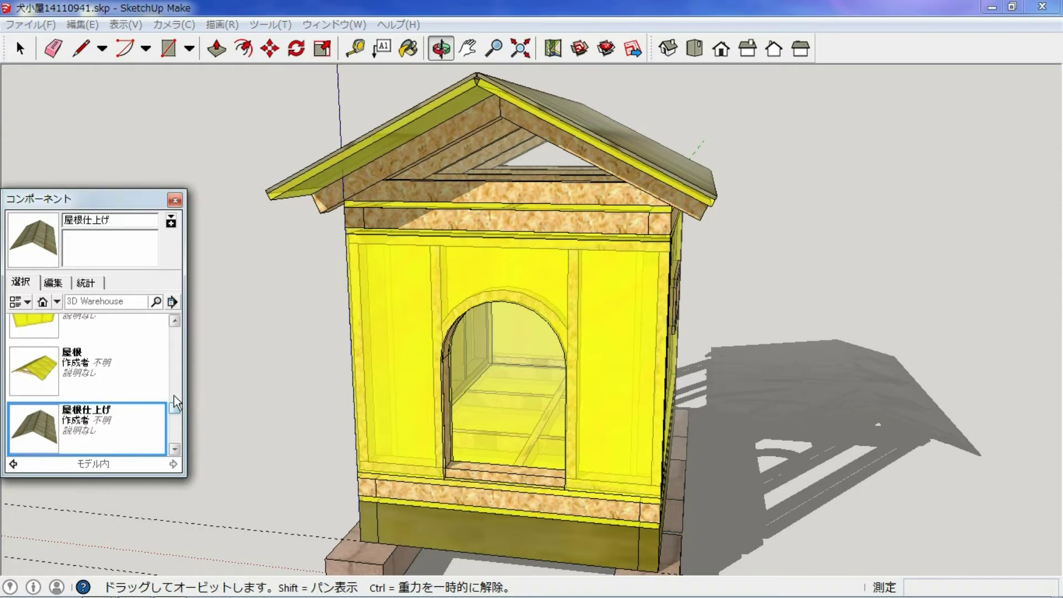
drag(174, 410, 177, 332)
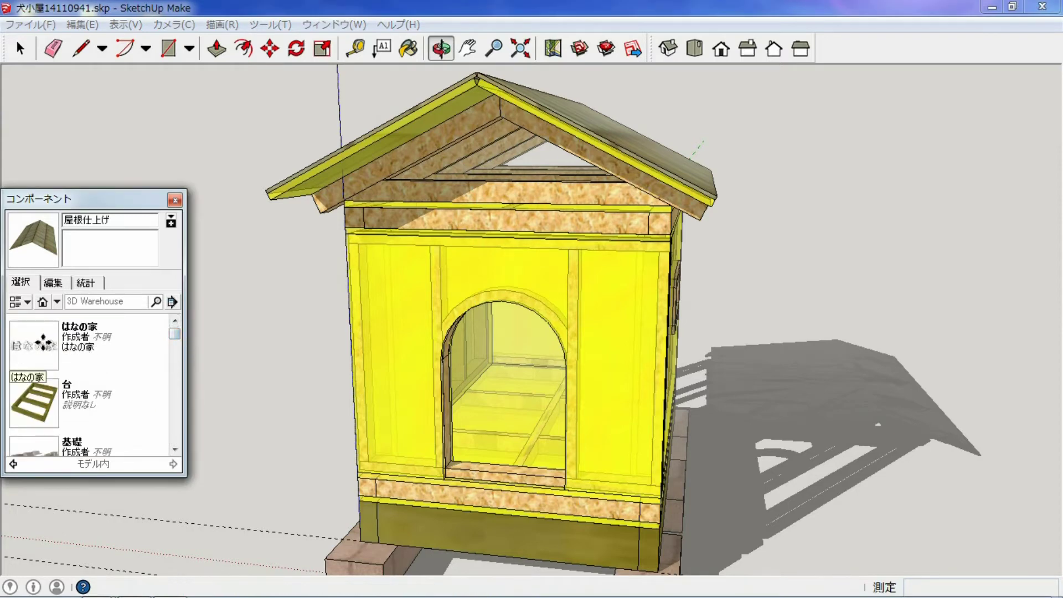
Place the はなの家 nameplate on the front wall, above and right of the doorway
click(16, 353)
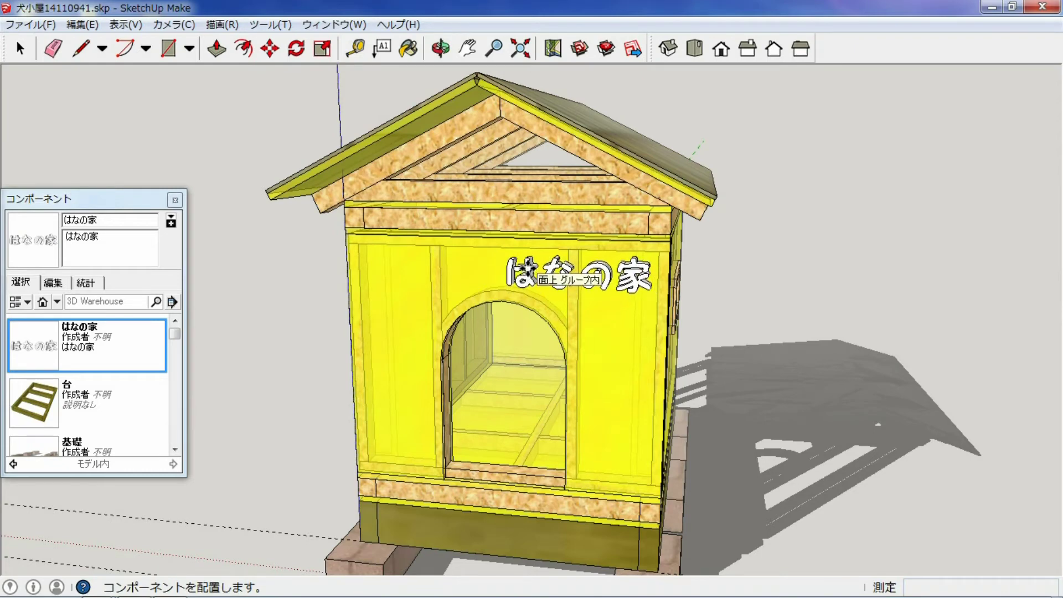
click(527, 269)
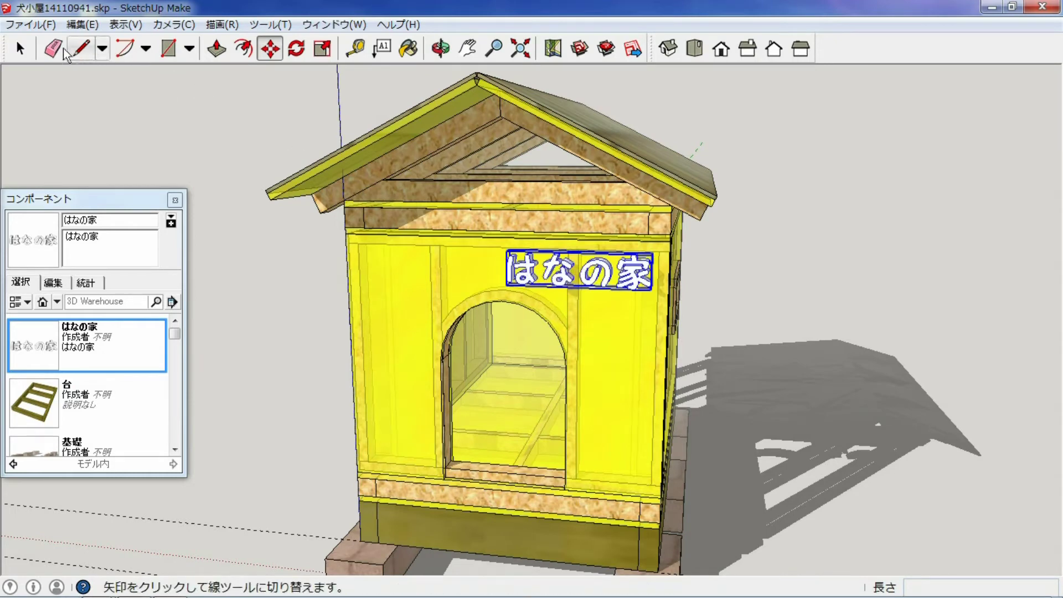
click(22, 55)
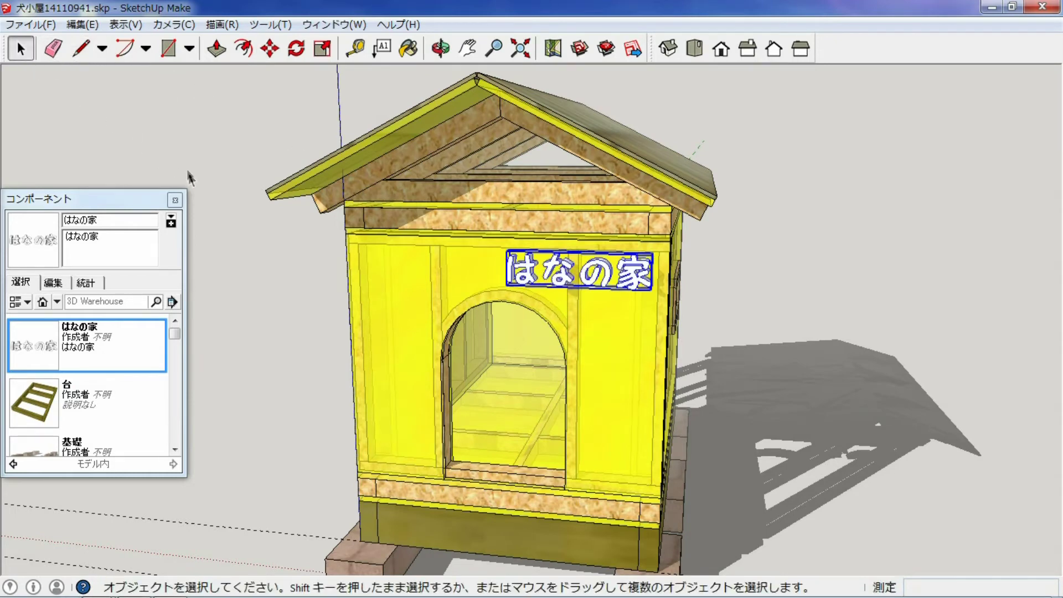
click(441, 49)
drag(778, 303, 751, 314)
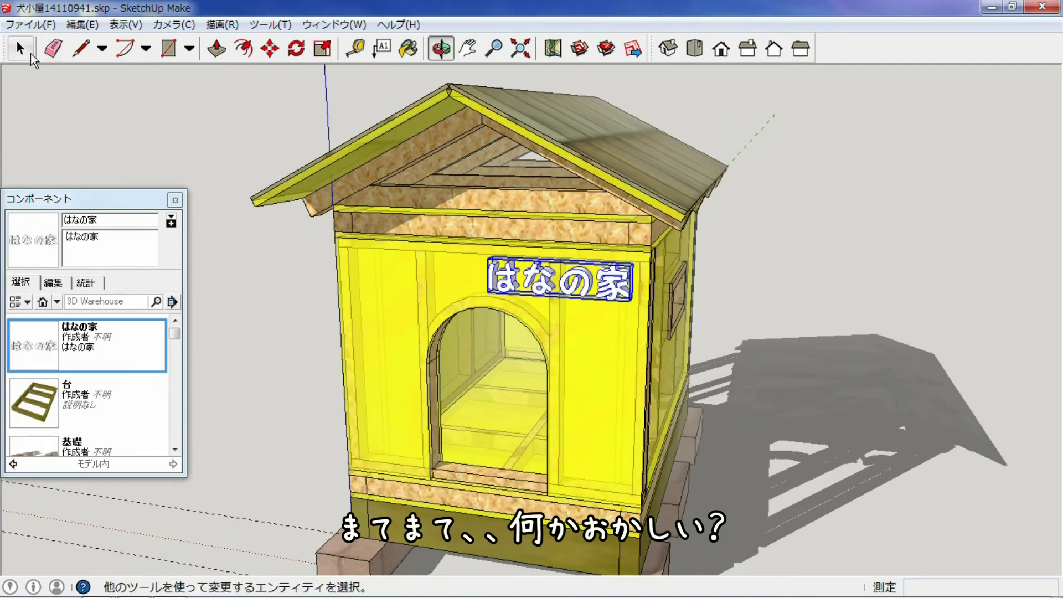
Orbit slightly and select the はなの家 nameplate for painting
click(20, 49)
click(128, 121)
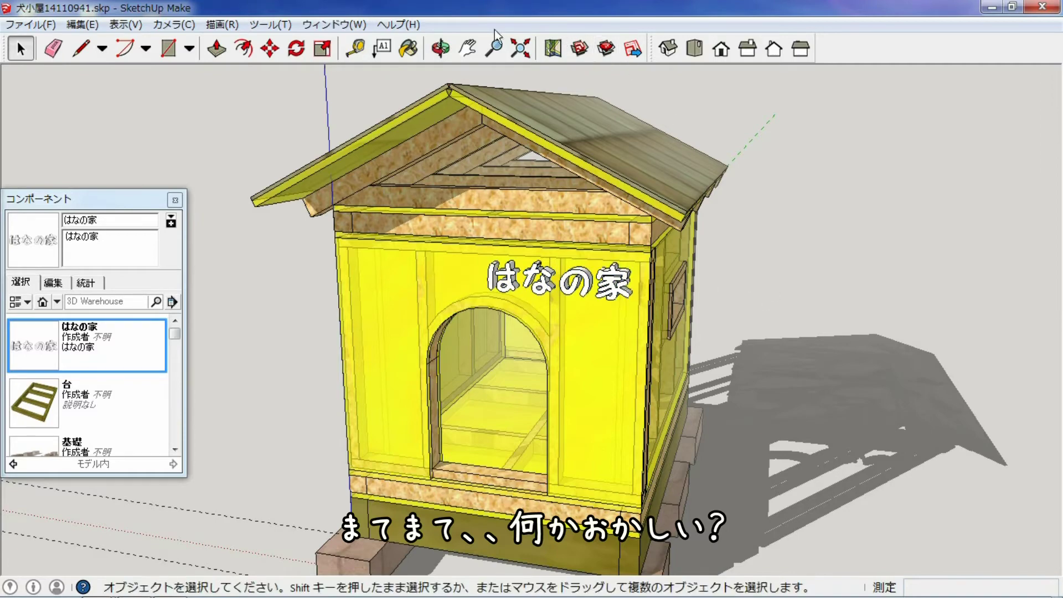
click(440, 49)
drag(776, 213, 752, 217)
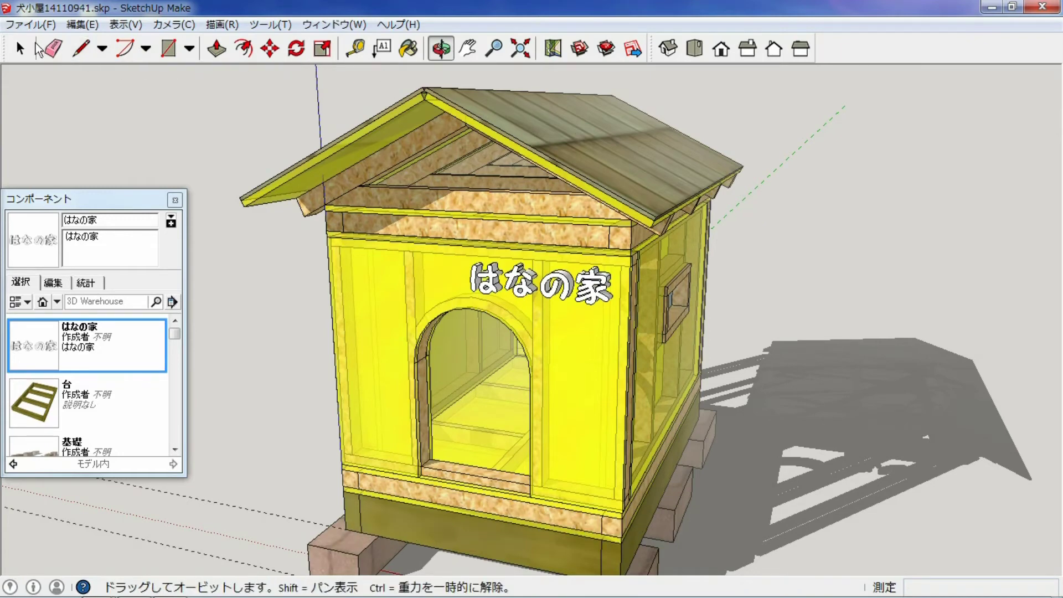
click(21, 48)
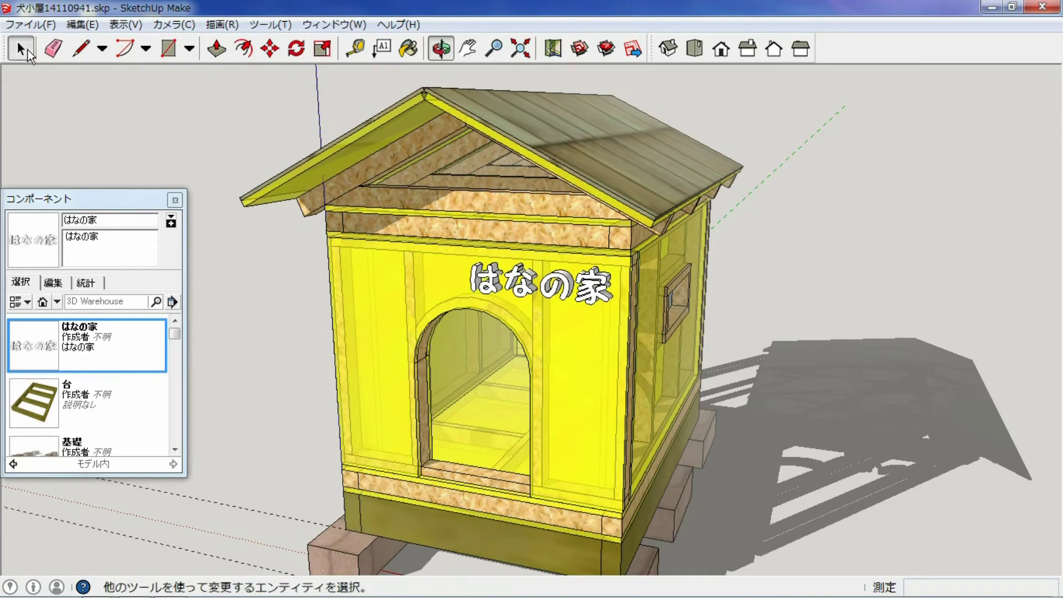
click(514, 296)
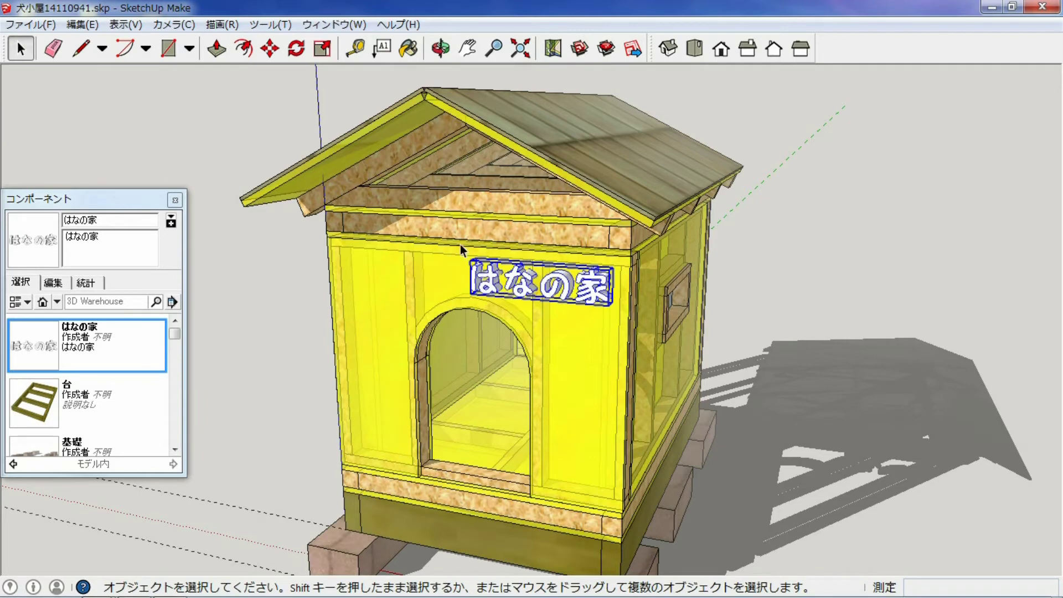
click(408, 49)
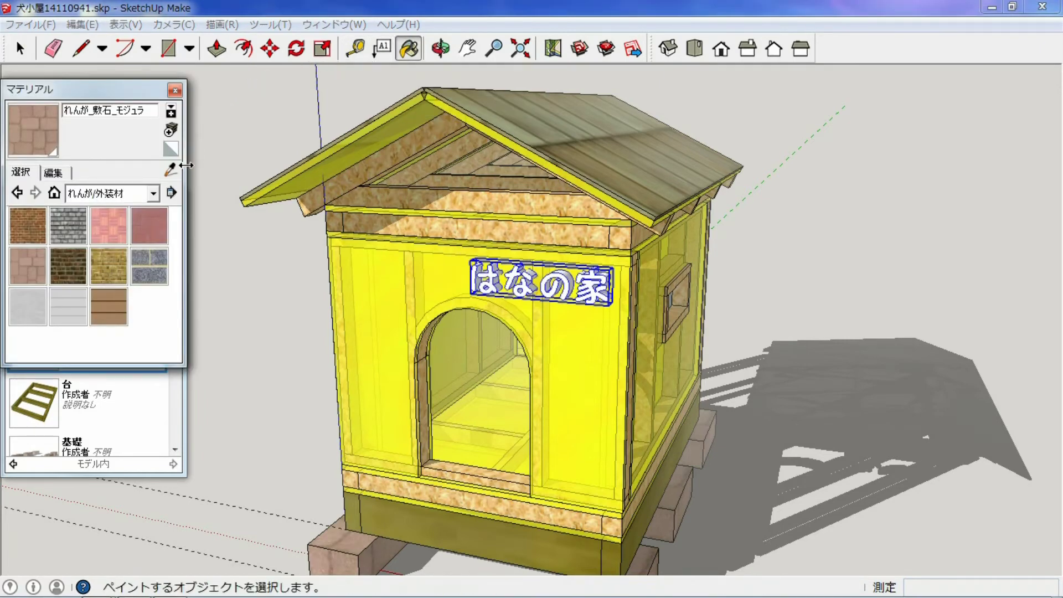
Show the 色 plain-colour materials and move the component library off the swatches
click(153, 193)
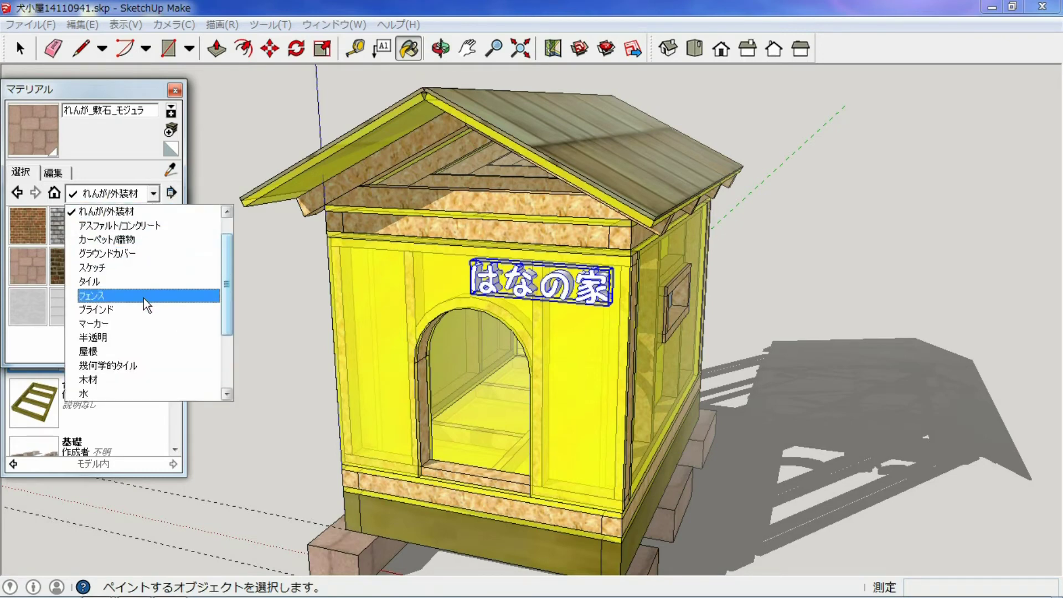
scroll(224, 299, down, 3)
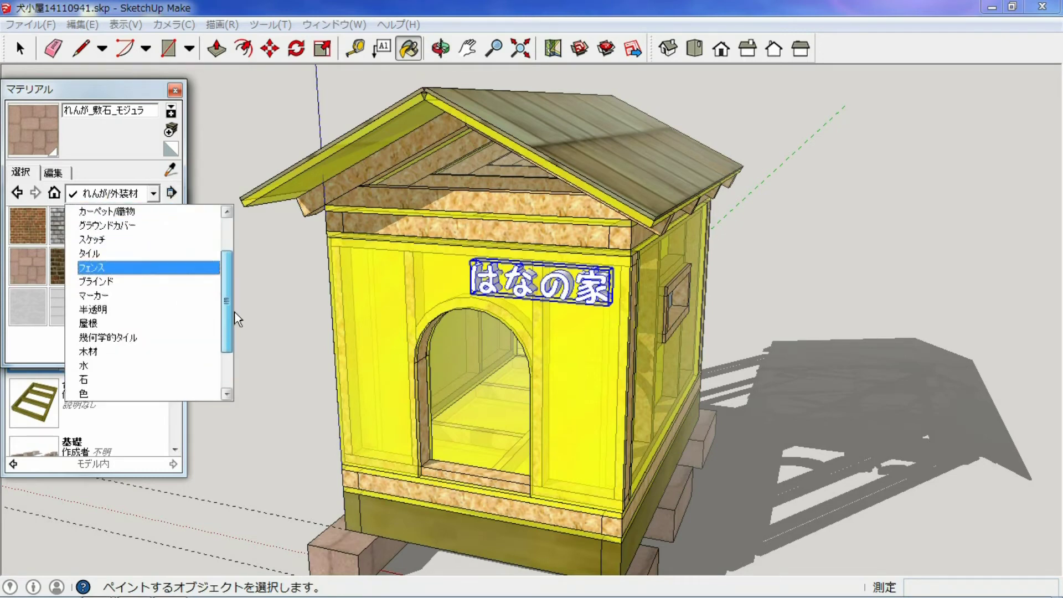
click(134, 380)
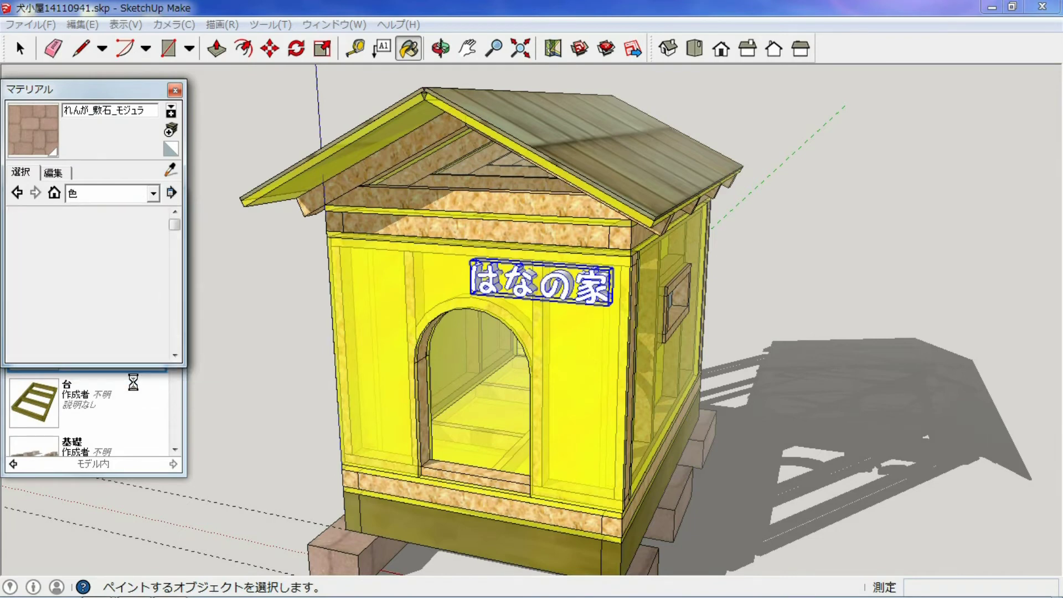
click(133, 382)
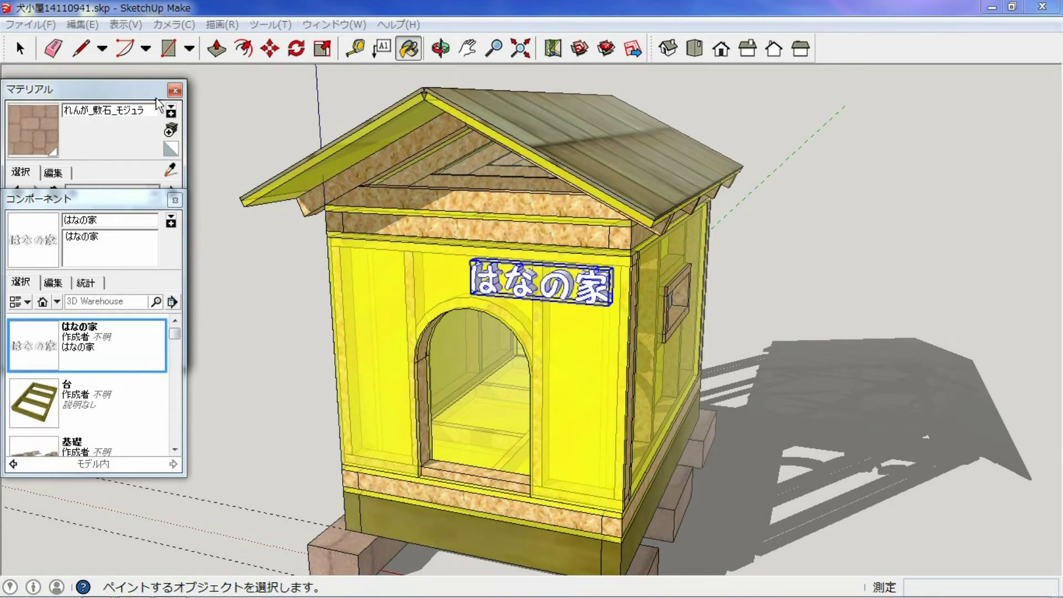
drag(134, 203, 148, 382)
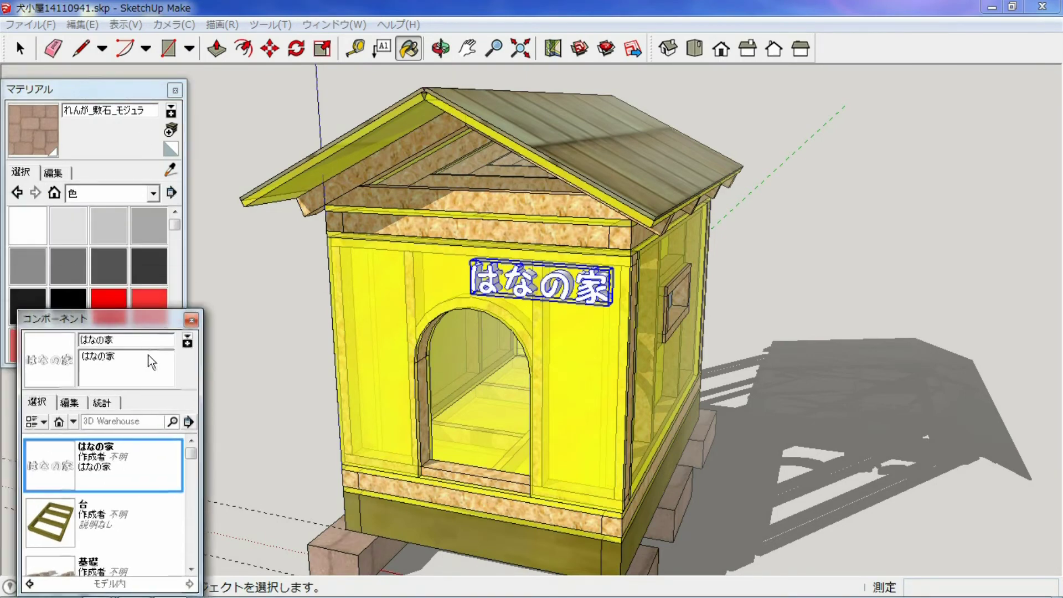
drag(175, 227, 183, 275)
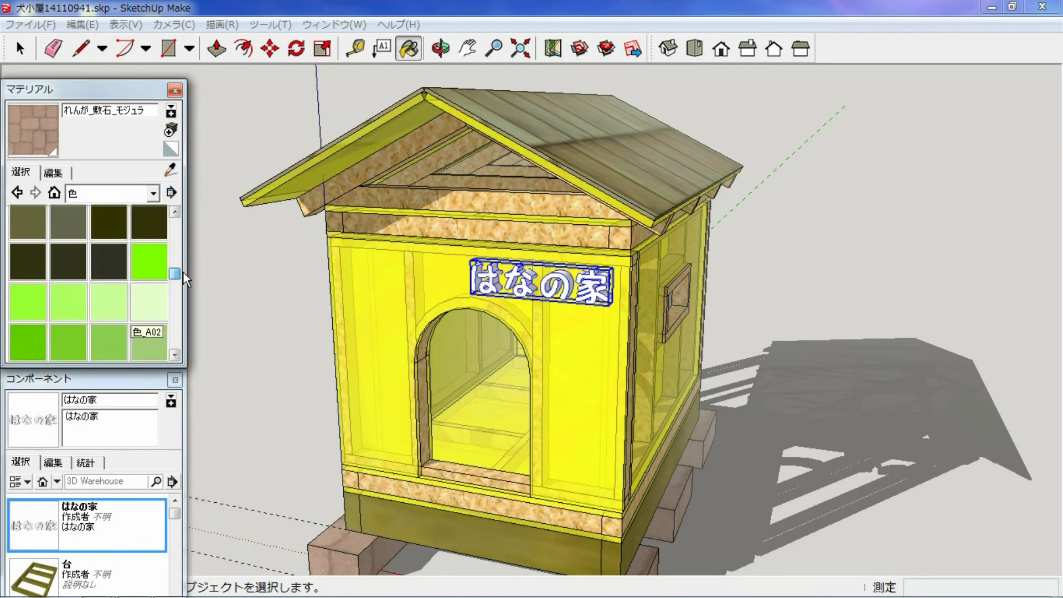
drag(183, 277, 184, 281)
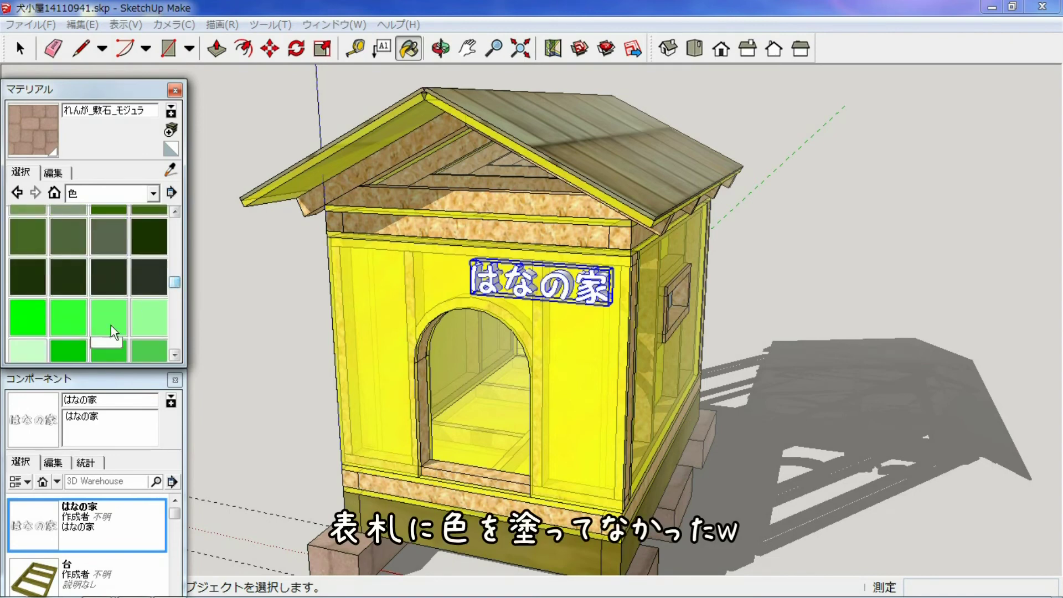
Paint the はなの家 nameplate with green 色_G06, deselect it and close Materials
click(96, 345)
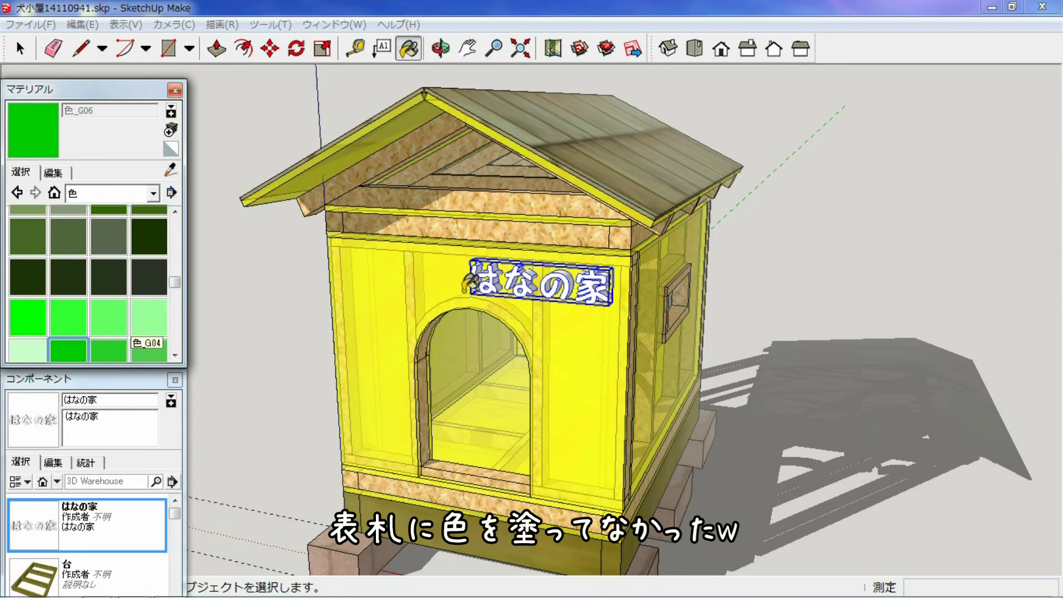
click(485, 275)
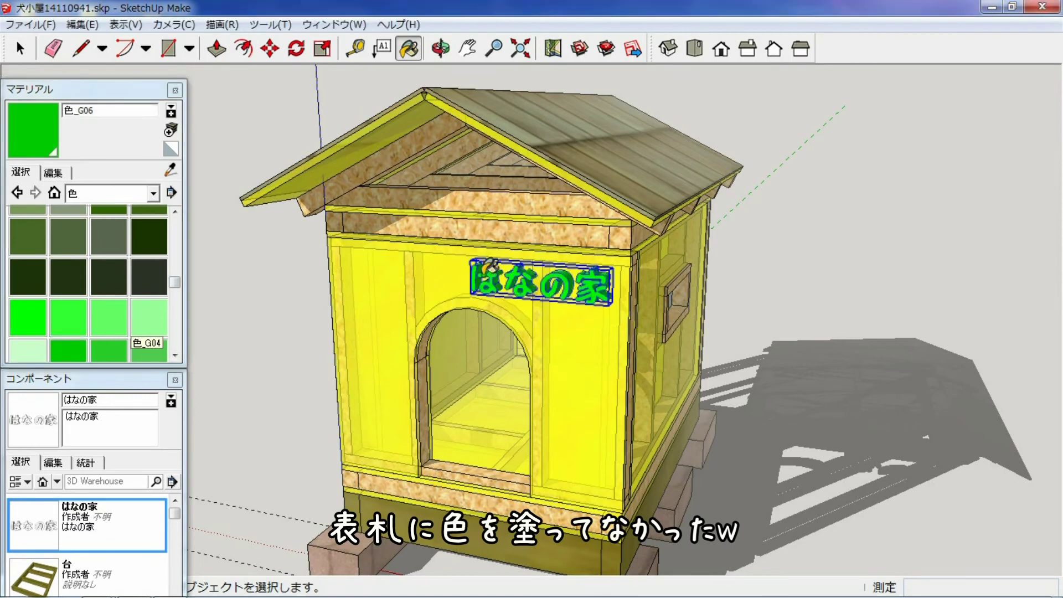
click(20, 48)
click(240, 116)
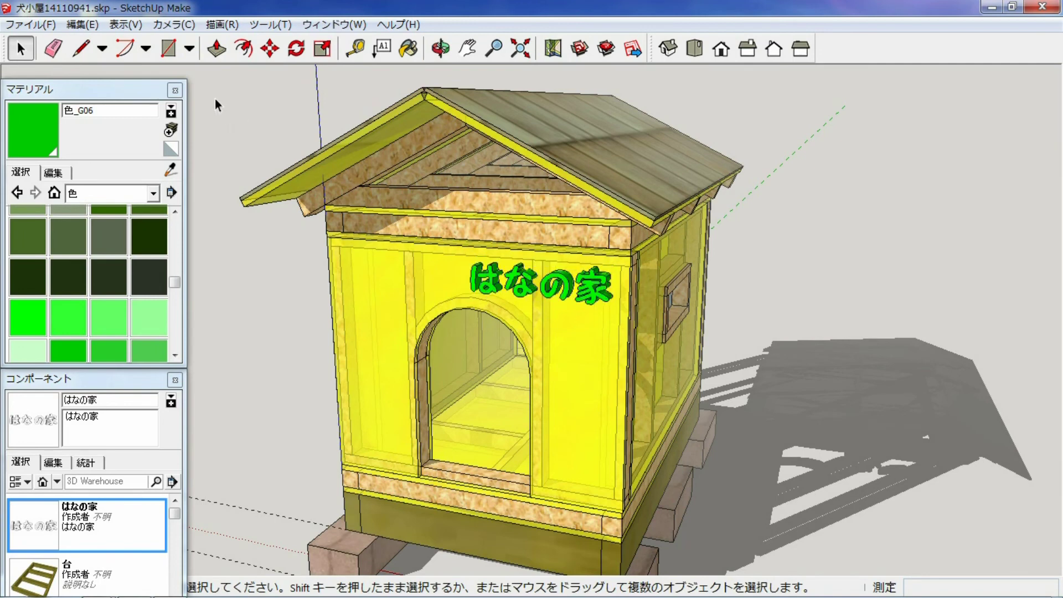
click(175, 90)
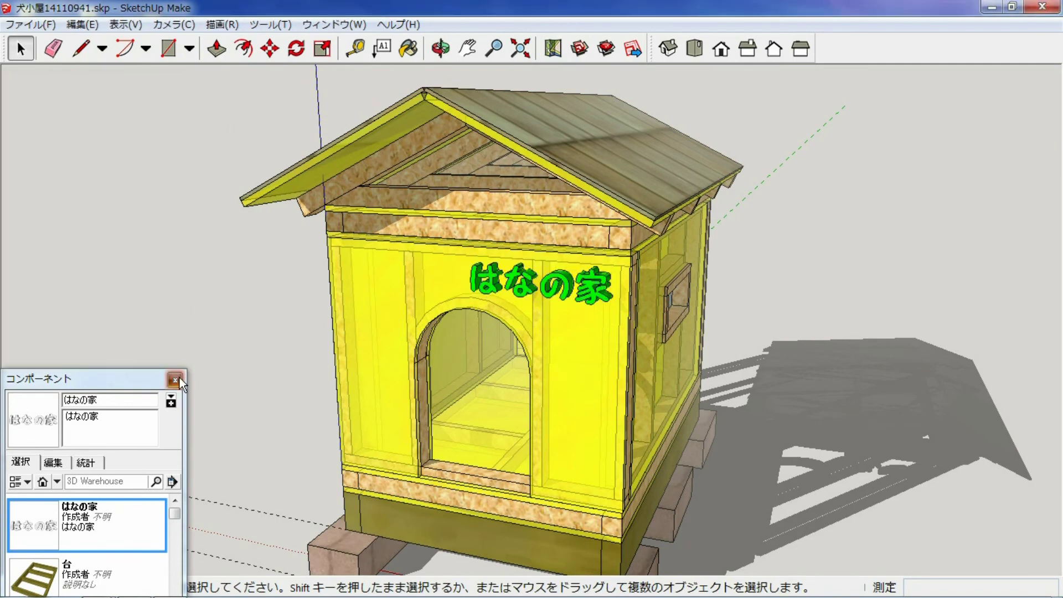
Close the Components panel and turn off Guides and Axes in the View menu
click(178, 379)
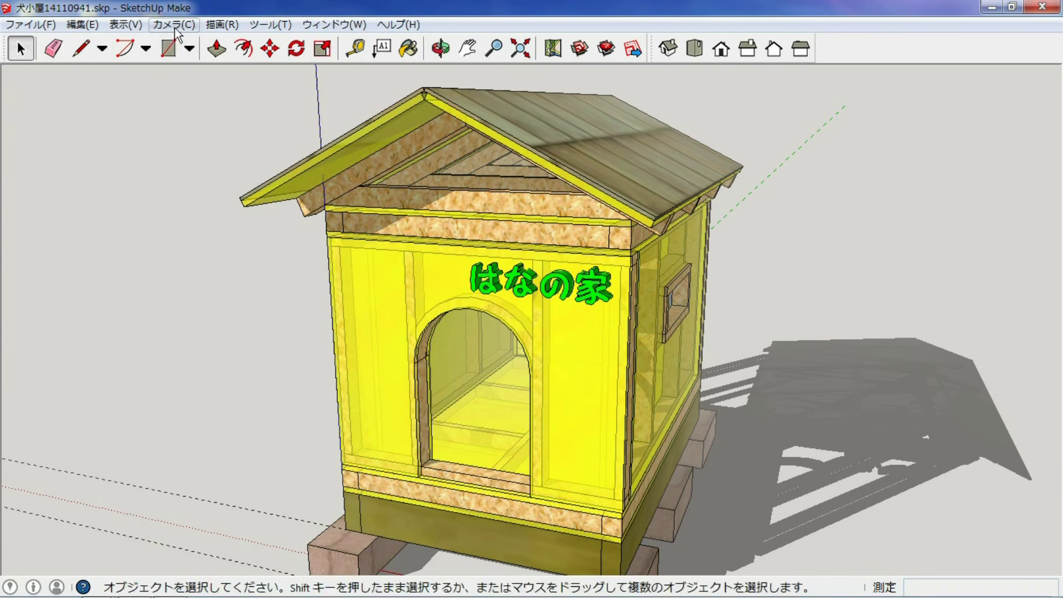
click(125, 24)
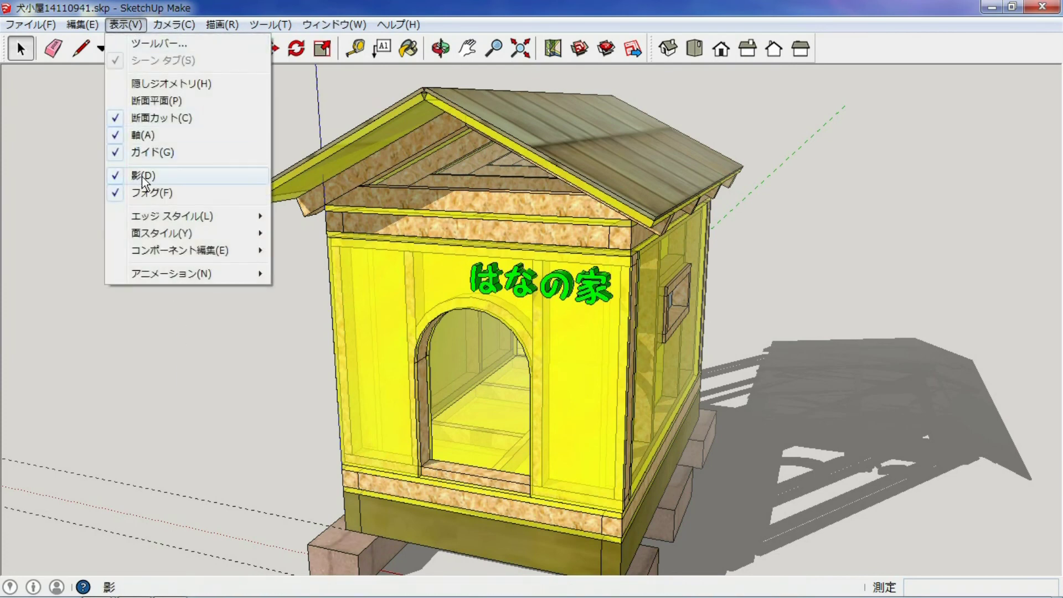
mouse_move(172, 216)
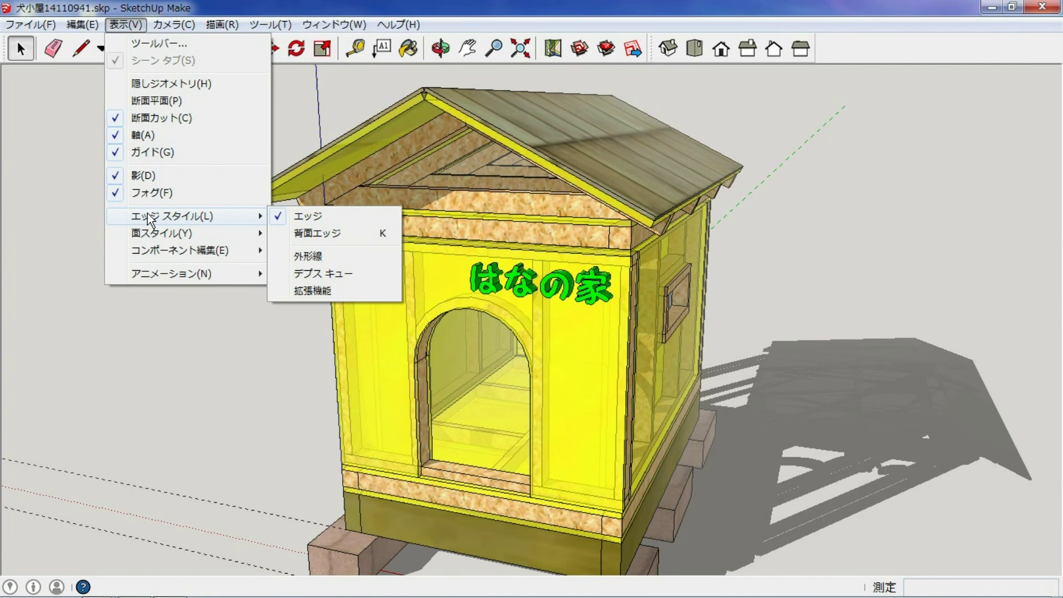
click(146, 152)
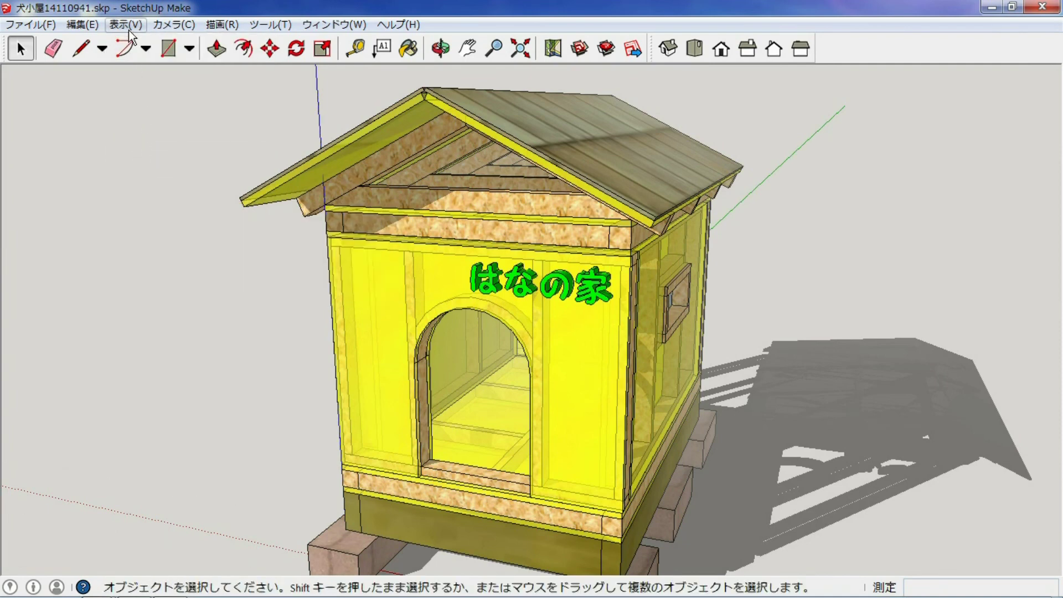
click(125, 24)
click(141, 136)
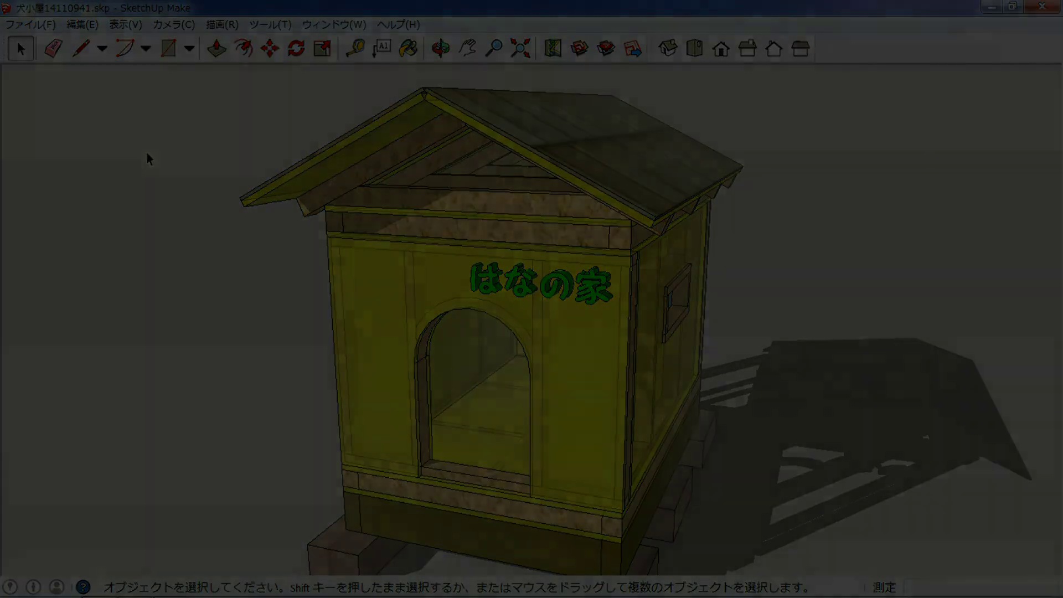